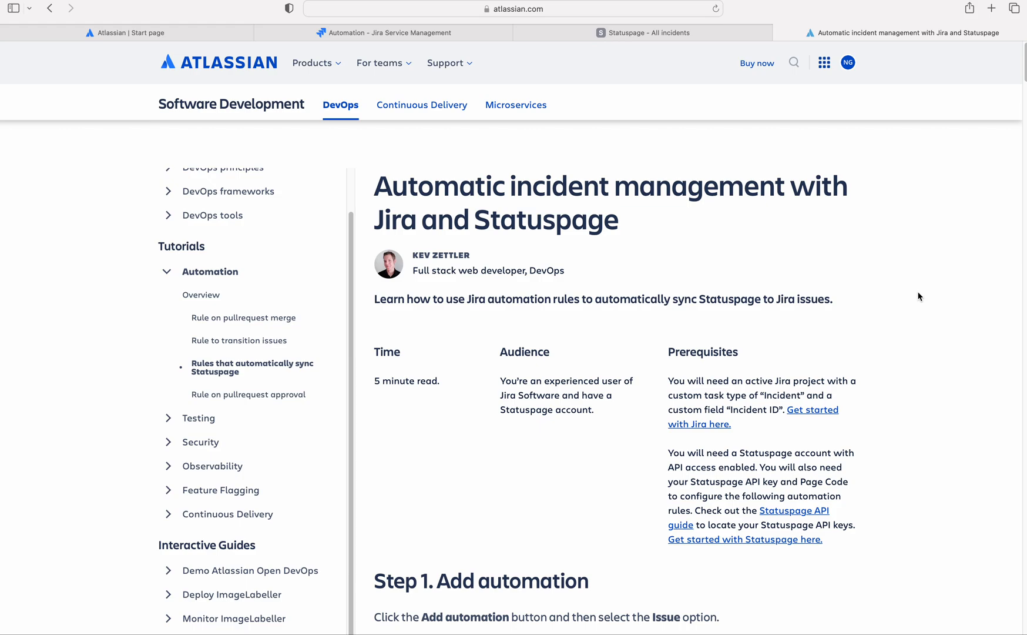
Create a new Jira automation rule triggered when an issue is transitioned to the Completed status.
{"action": "left_click", "coordinate": [456, 35]}
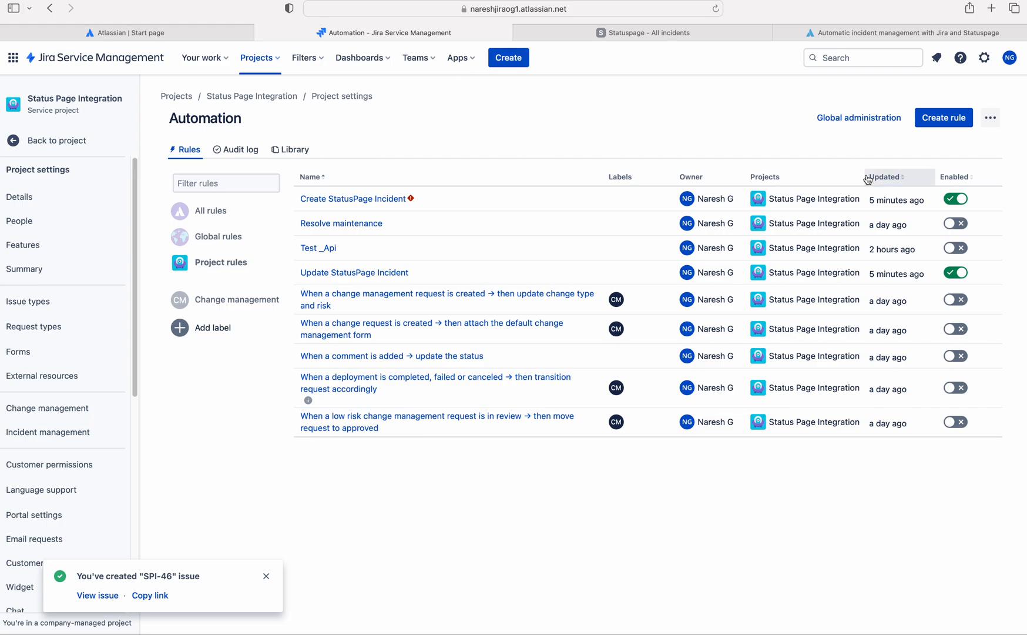
{"action": "left_click", "coordinate": [946, 119]}
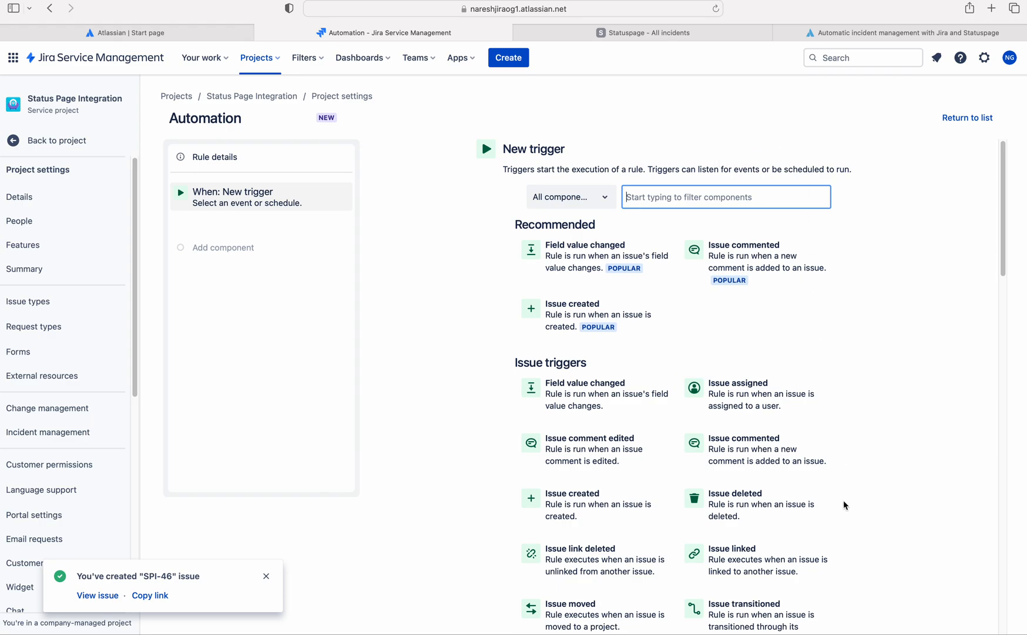
{"action": "left_click", "coordinate": [767, 609]}
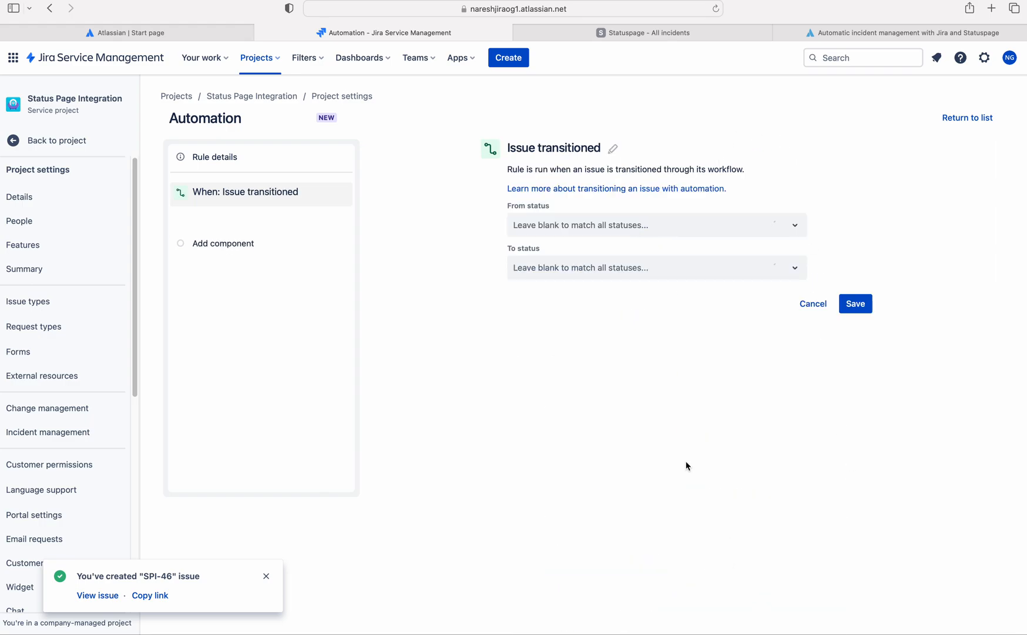
{"action": "left_click", "coordinate": [556, 268]}
{"action": "scroll", "coordinate": [635, 411], "scroll_direction": "down", "scroll_amount": 2}
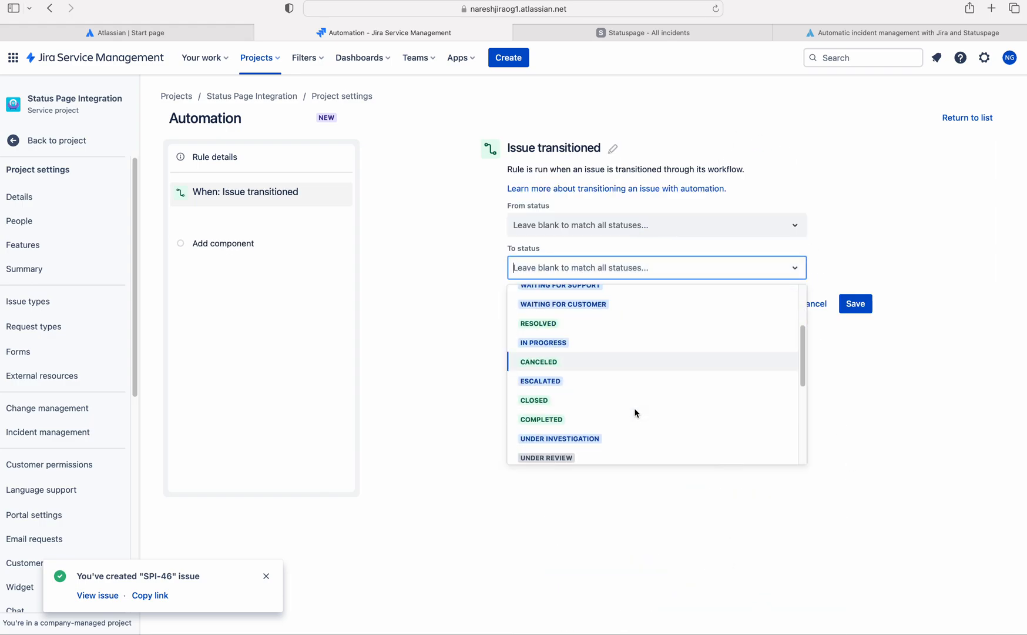
{"action": "left_click", "coordinate": [602, 420]}
{"action": "left_click", "coordinate": [866, 301]}
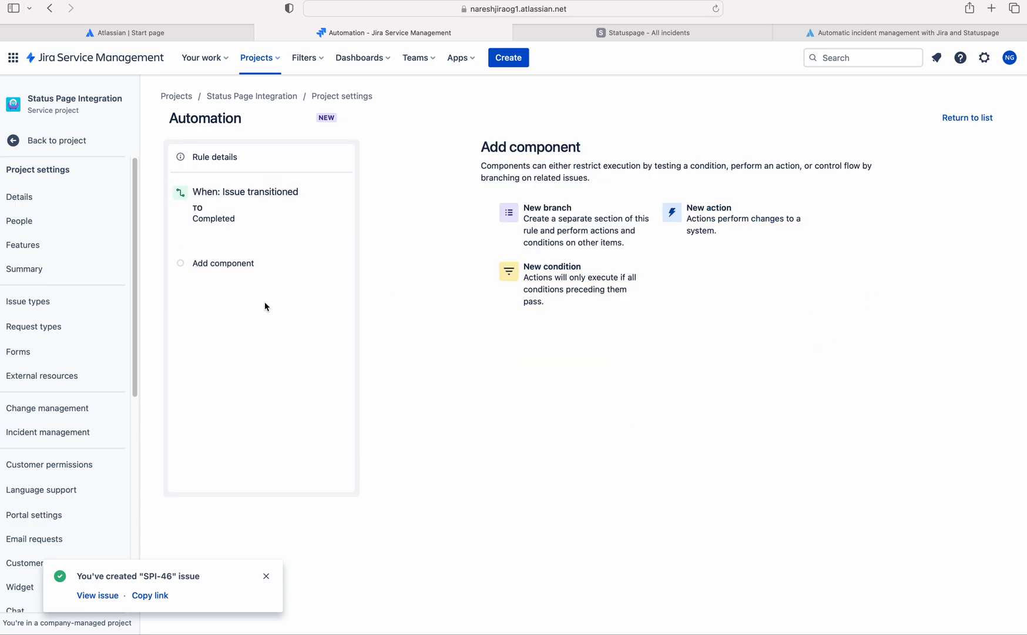
Add an issue fields condition requiring Issue Type to equal [System] Incident.
{"action": "left_click", "coordinate": [216, 264]}
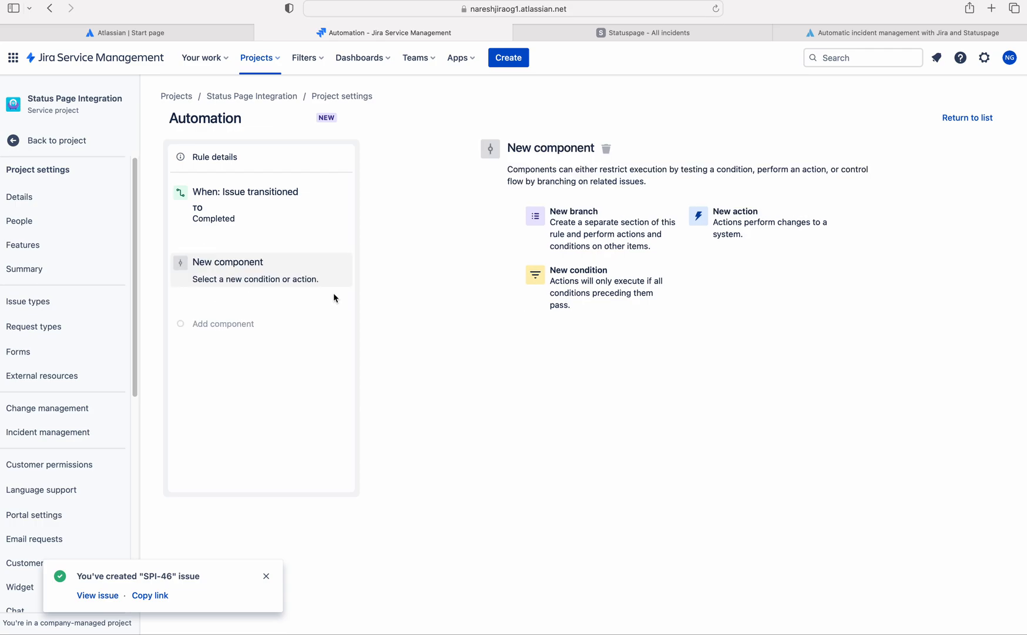
{"action": "left_click", "coordinate": [593, 303]}
{"action": "left_click", "coordinate": [590, 229]}
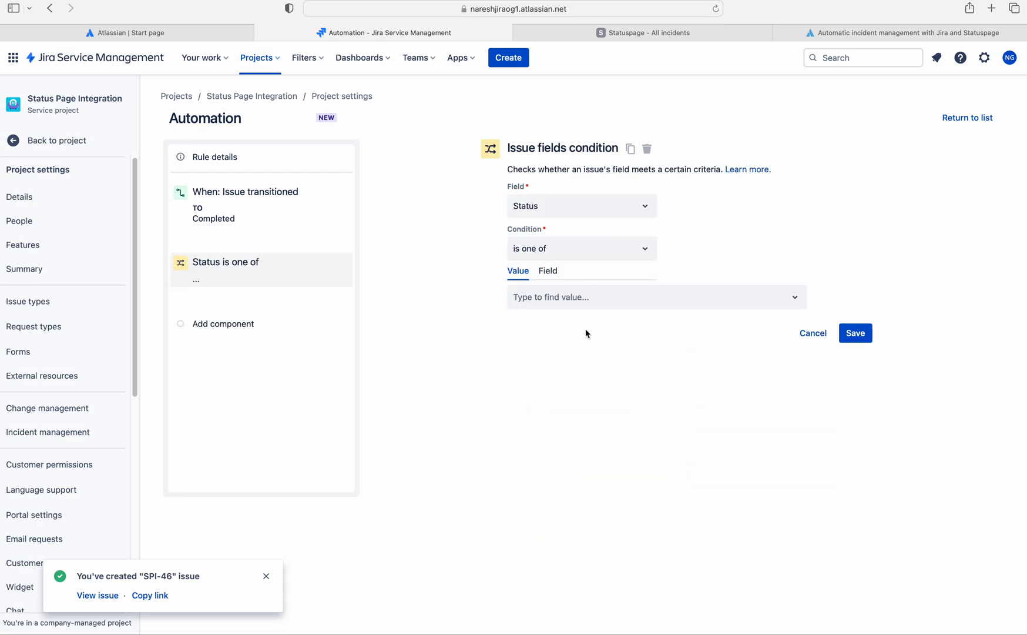
{"action": "left_click", "coordinate": [544, 209]}
{"action": "type", "text": "ty"}
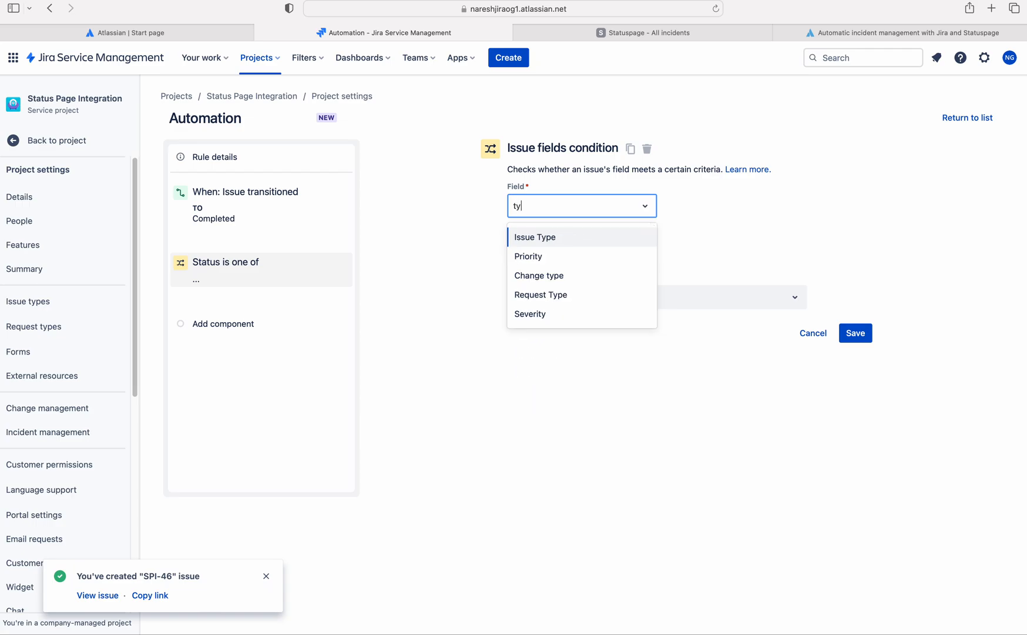
{"action": "left_click", "coordinate": [546, 235]}
{"action": "left_click", "coordinate": [557, 301]}
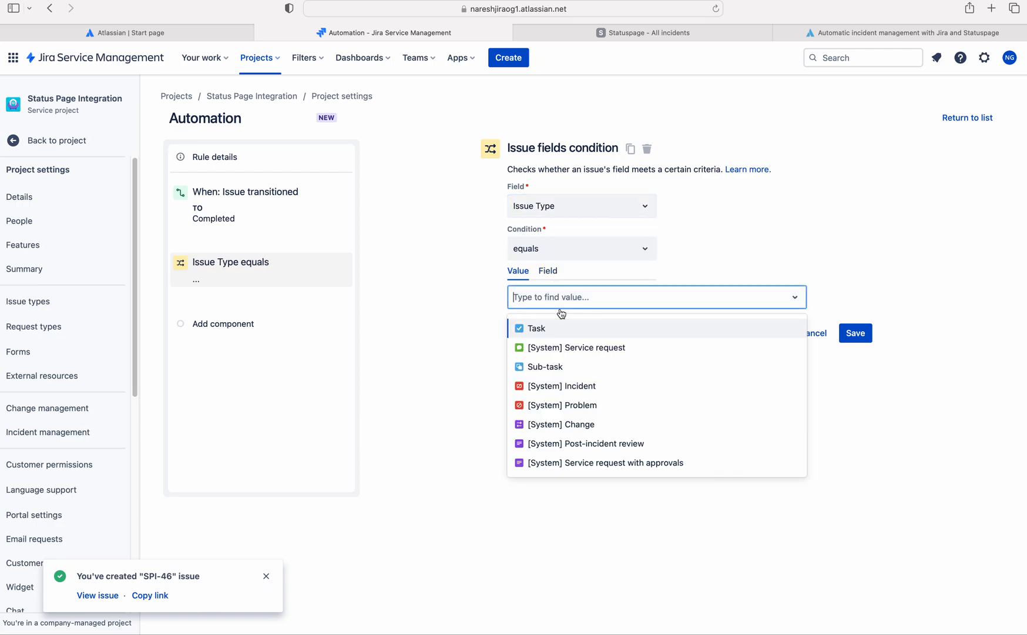
{"action": "left_click", "coordinate": [586, 385]}
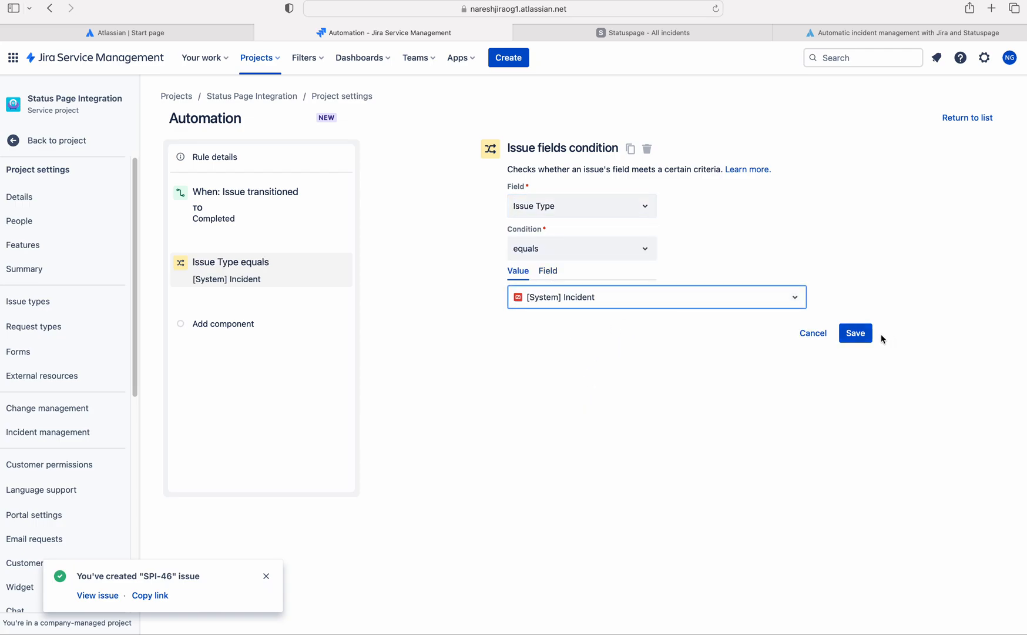
{"action": "left_click", "coordinate": [857, 340]}
Add a second issue fields condition requiring that the Incident ID field is not empty.
{"action": "left_click", "coordinate": [629, 297]}
{"action": "left_click", "coordinate": [586, 235]}
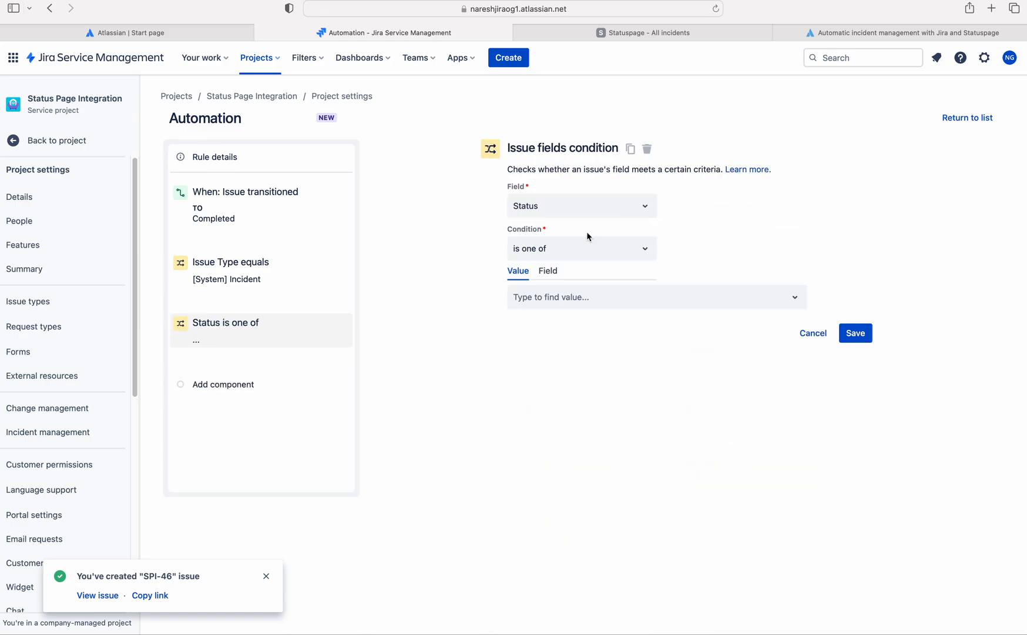
{"action": "left_click", "coordinate": [547, 213]}
{"action": "type", "text": "inc"}
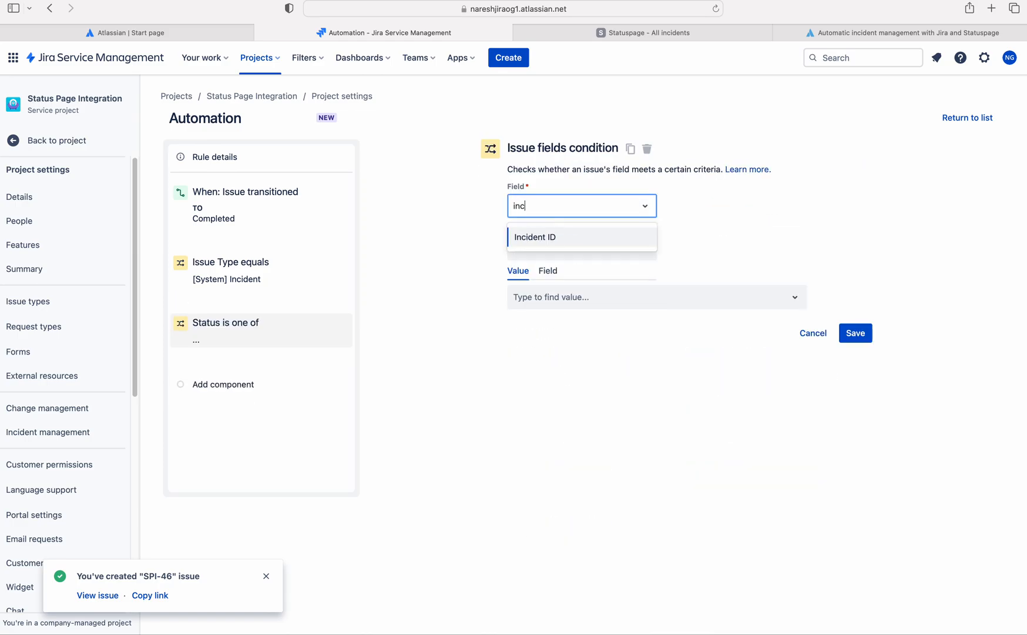
{"action": "left_click", "coordinate": [555, 239]}
{"action": "left_click", "coordinate": [561, 248]}
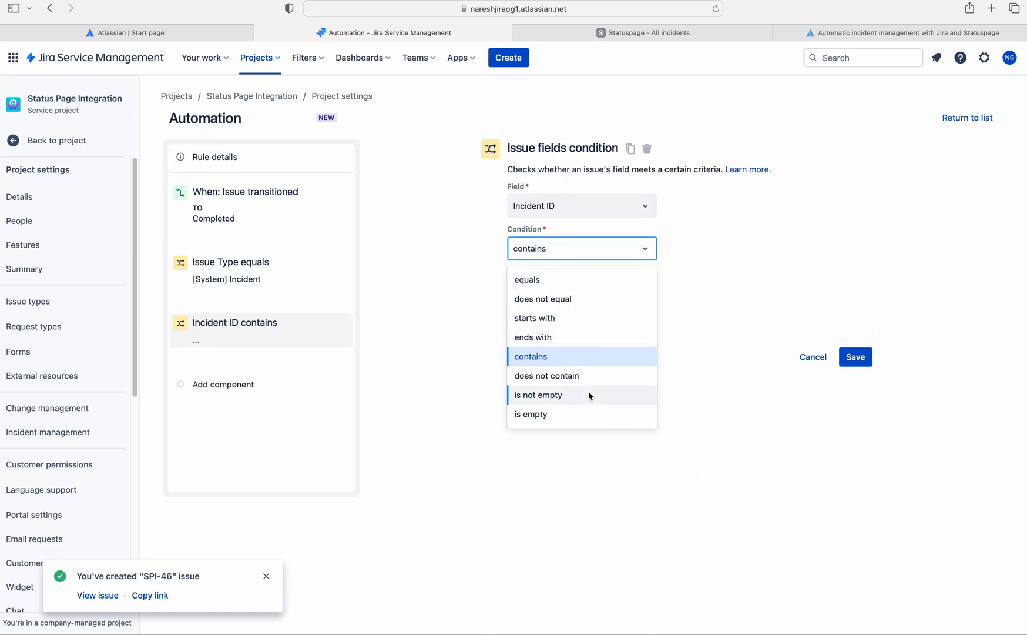
{"action": "left_click", "coordinate": [553, 399]}
{"action": "left_click", "coordinate": [855, 285]}
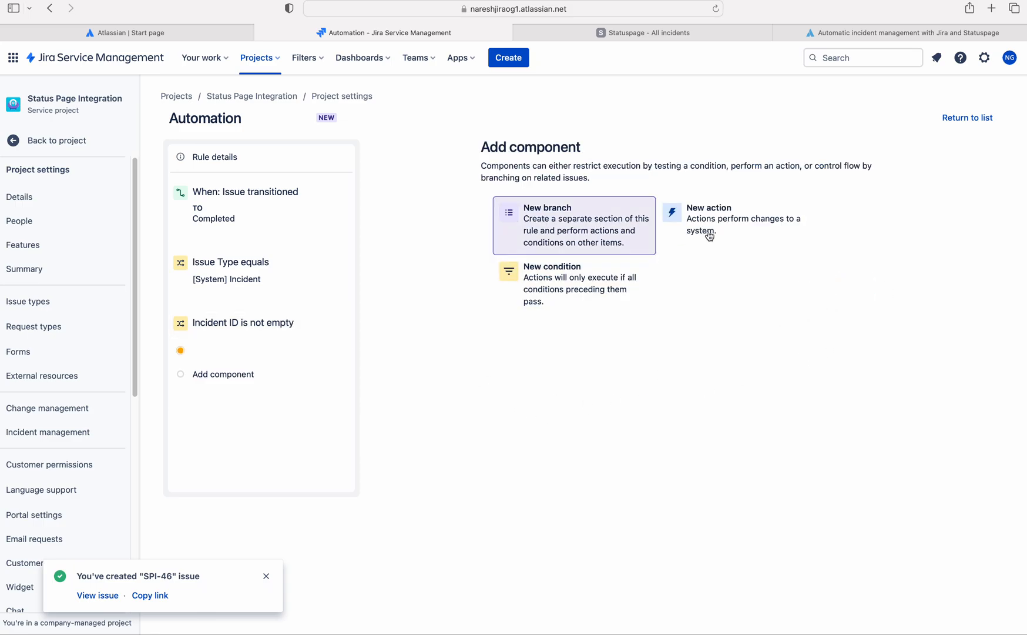
Add a Send web request action to the rule.
{"action": "left_click", "coordinate": [694, 240]}
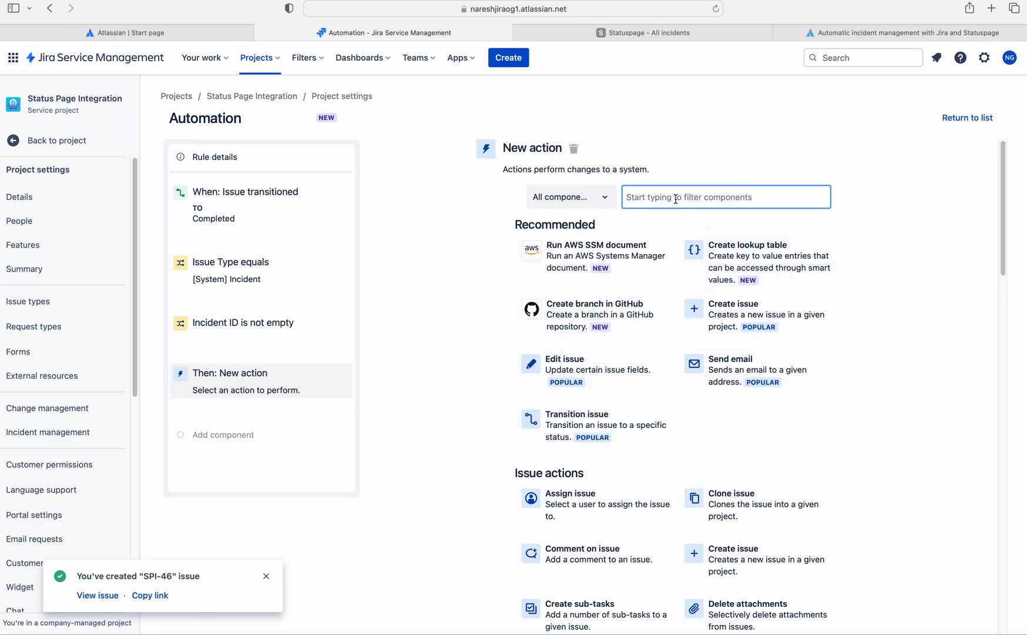
{"action": "type", "text": "web"}
{"action": "left_click", "coordinate": [630, 267]}
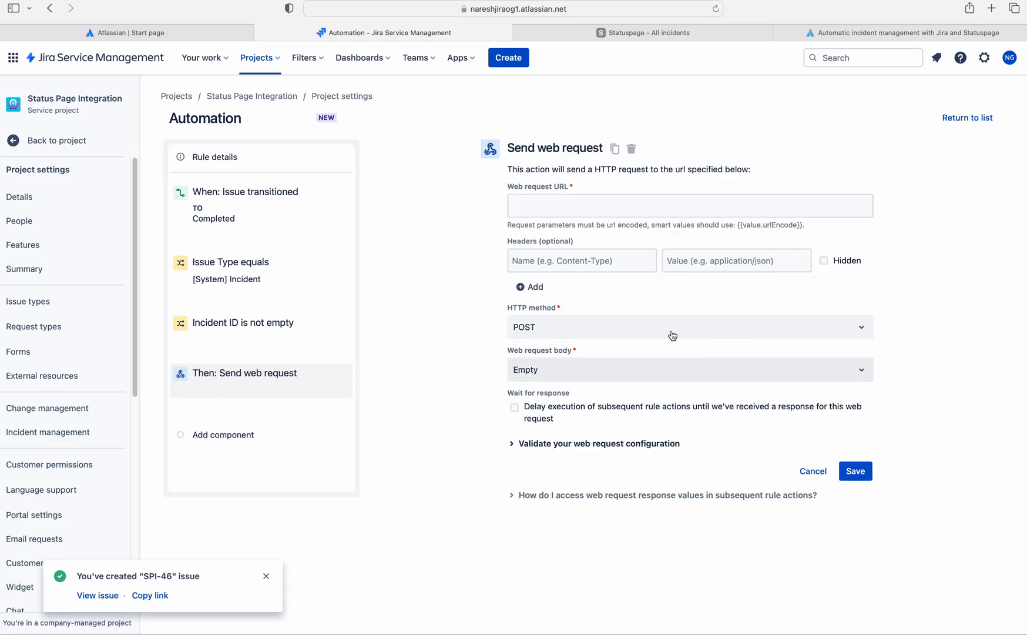
Copy the Statuspage incidents endpoint URL from the Atlassian tutorial page into the action's web request URL.
{"action": "left_click", "coordinate": [847, 33]}
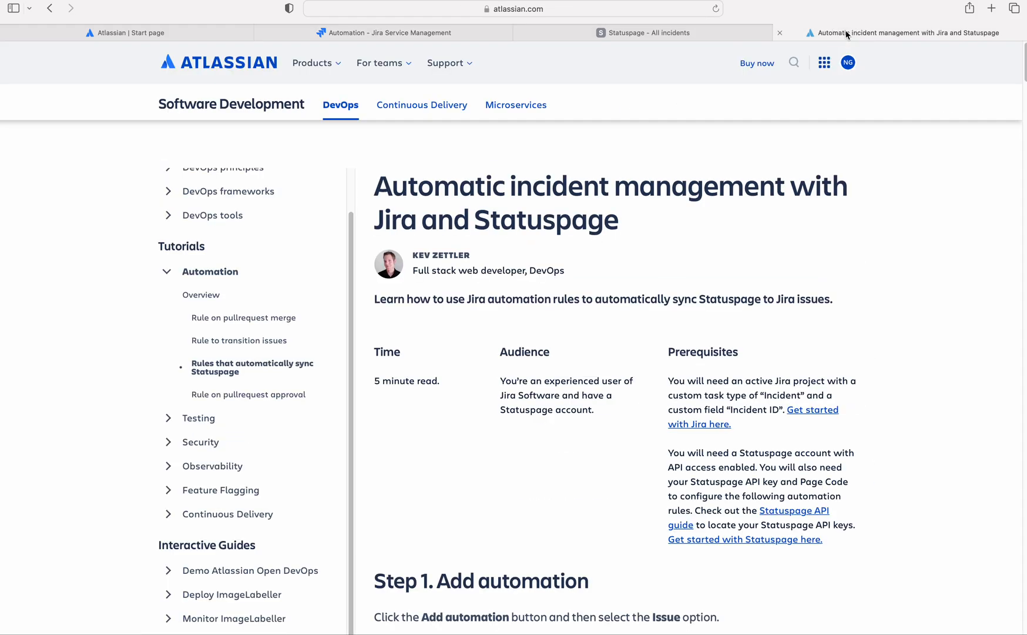
{"action": "scroll", "coordinate": [676, 303], "scroll_direction": "down", "scroll_amount": 20}
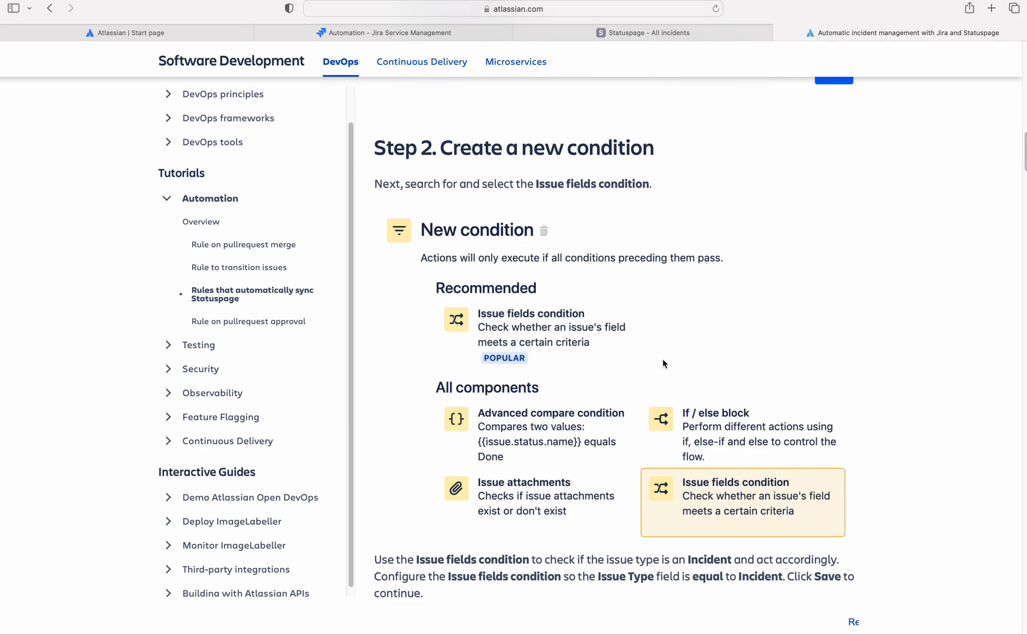
{"action": "scroll", "coordinate": [663, 357], "scroll_direction": "down", "scroll_amount": 15}
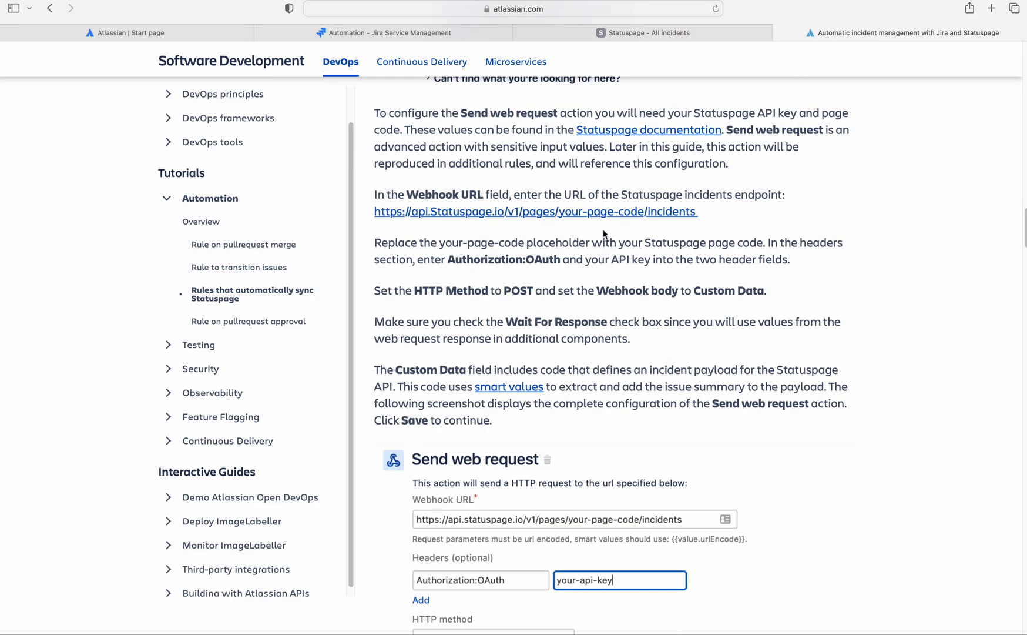
{"action": "triple_click", "coordinate": [608, 213]}
{"action": "right_click", "coordinate": [608, 212]}
{"action": "left_click", "coordinate": [651, 324]}
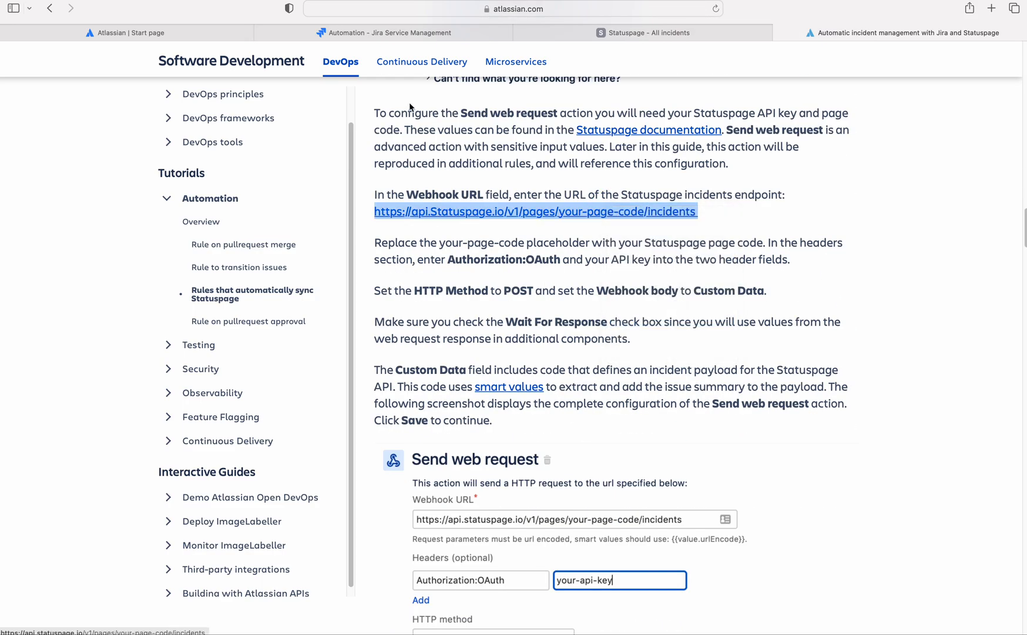
{"action": "left_click", "coordinate": [353, 32]}
{"action": "left_click", "coordinate": [630, 205]}
{"action": "right_click", "coordinate": [629, 204]}
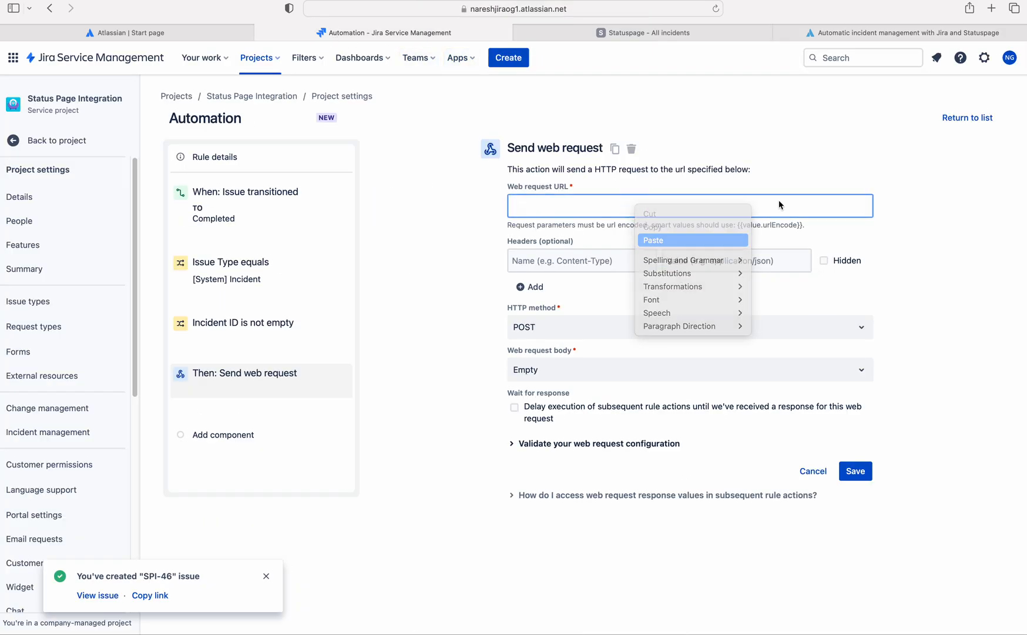
{"action": "left_click", "coordinate": [672, 239]}
Append /{{issue.incident_id}} to the end of the web request URL.
{"action": "type", "text": "/"}
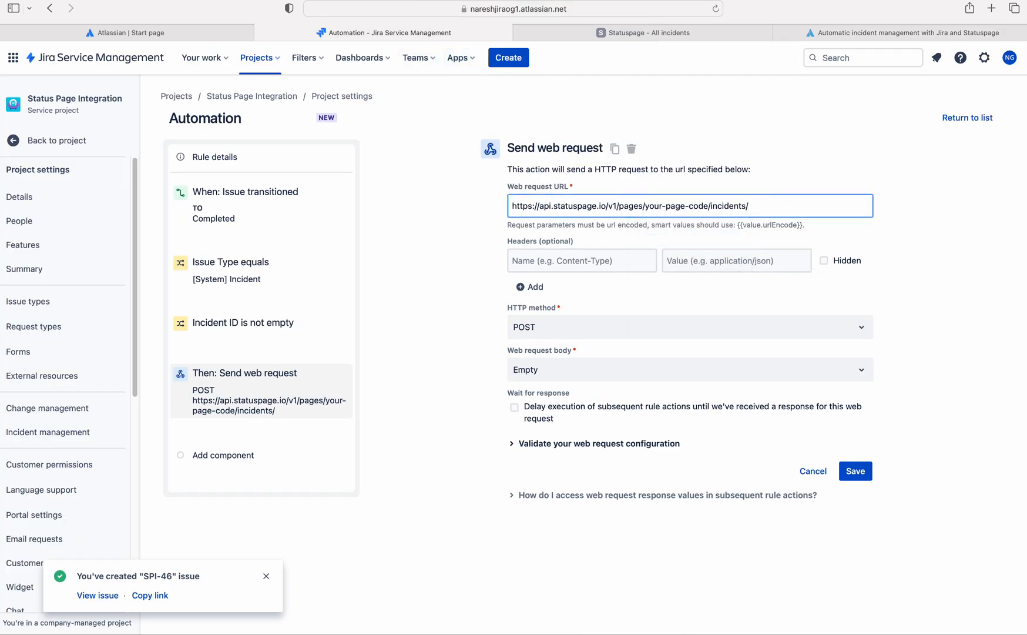
{"action": "type", "text": "{{issue.incident"}
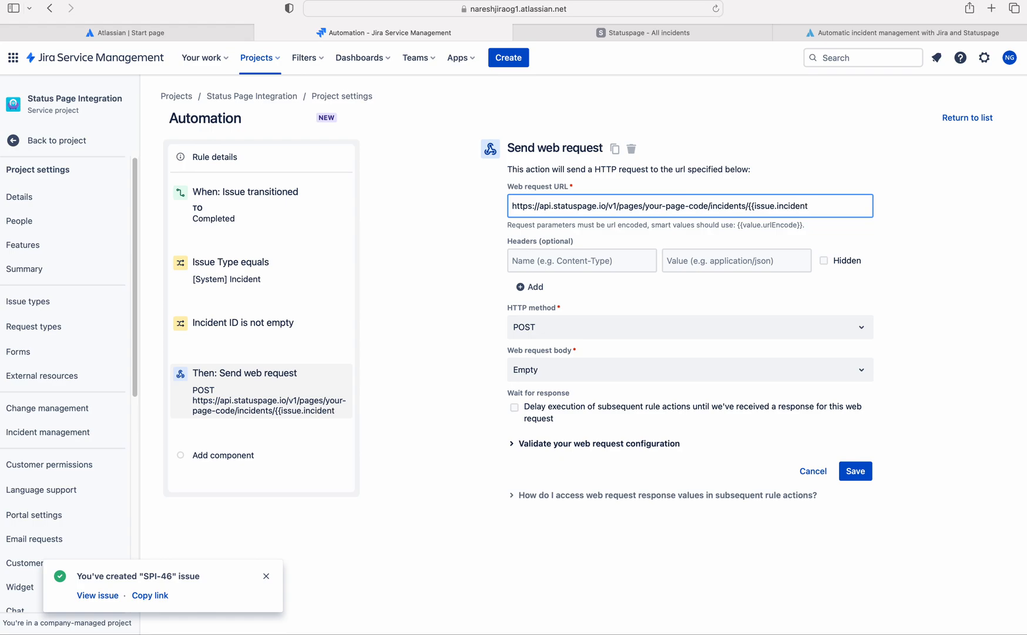
{"action": "type", "text": "_id}}"}
{"action": "left_click", "coordinate": [954, 209]}
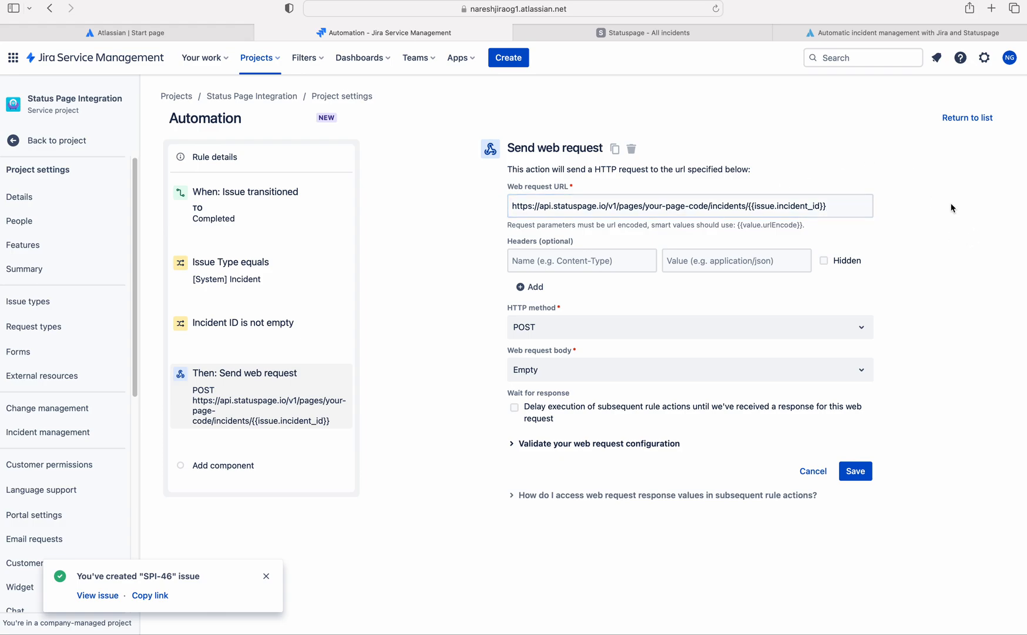
{"action": "left_click", "coordinate": [591, 32]}
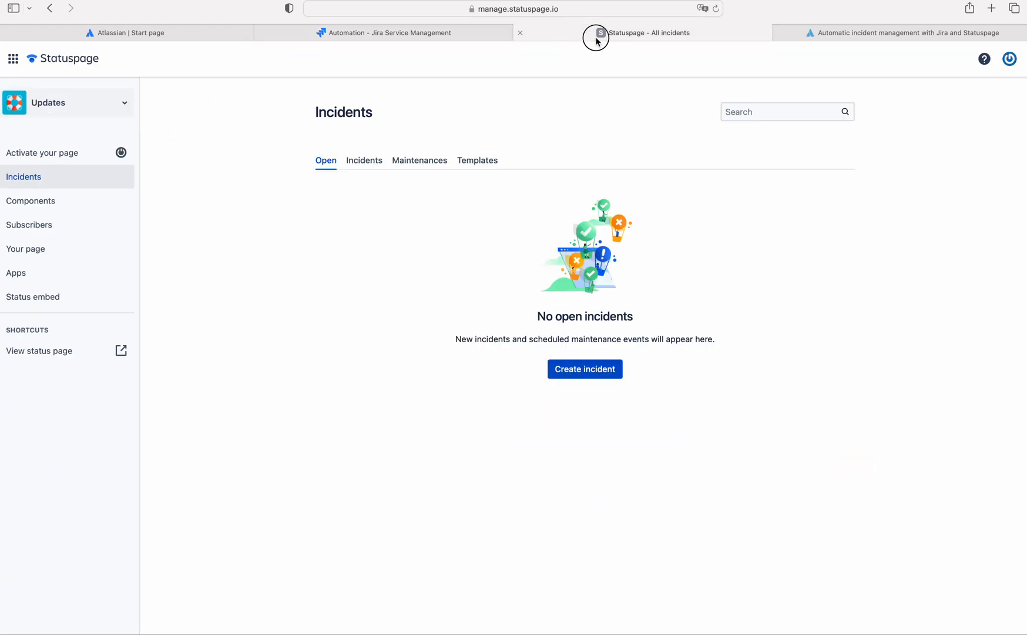
{"action": "left_click", "coordinate": [422, 32]}
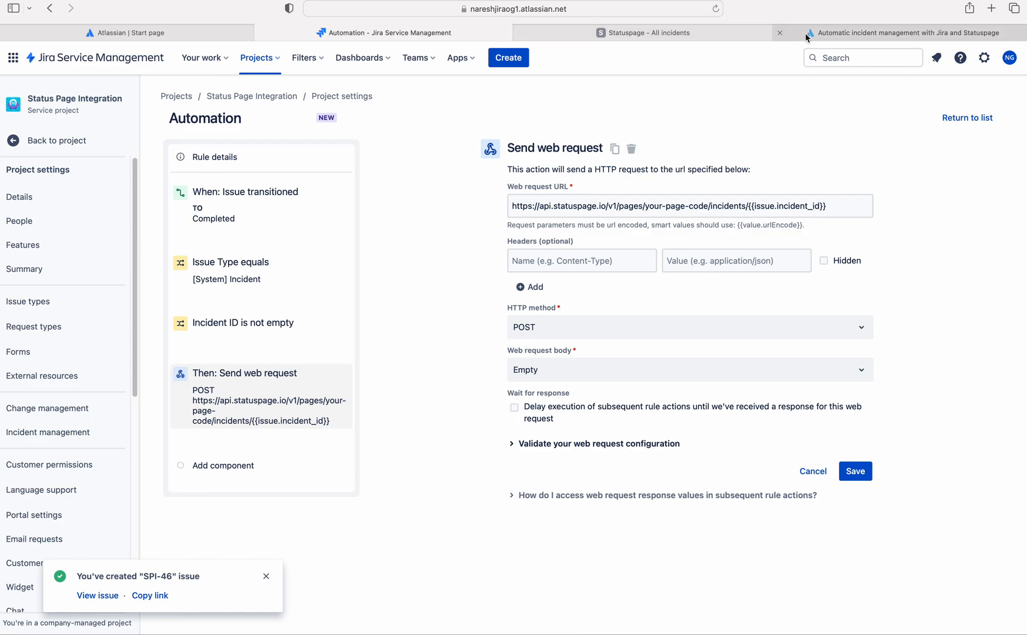
Copy Authorization:OAuth from the Atlassian tutorial page into the web request's header name.
{"action": "left_click", "coordinate": [801, 32]}
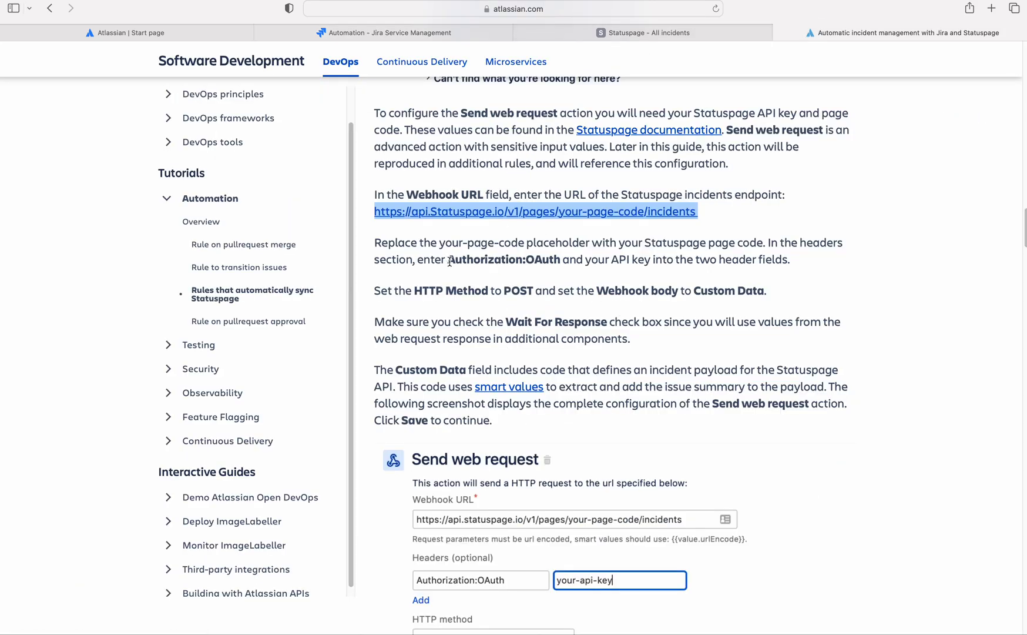
{"action": "left_click_drag", "start_coordinate": [449, 261], "coordinate": [561, 261]}
{"action": "right_click", "coordinate": [513, 259]}
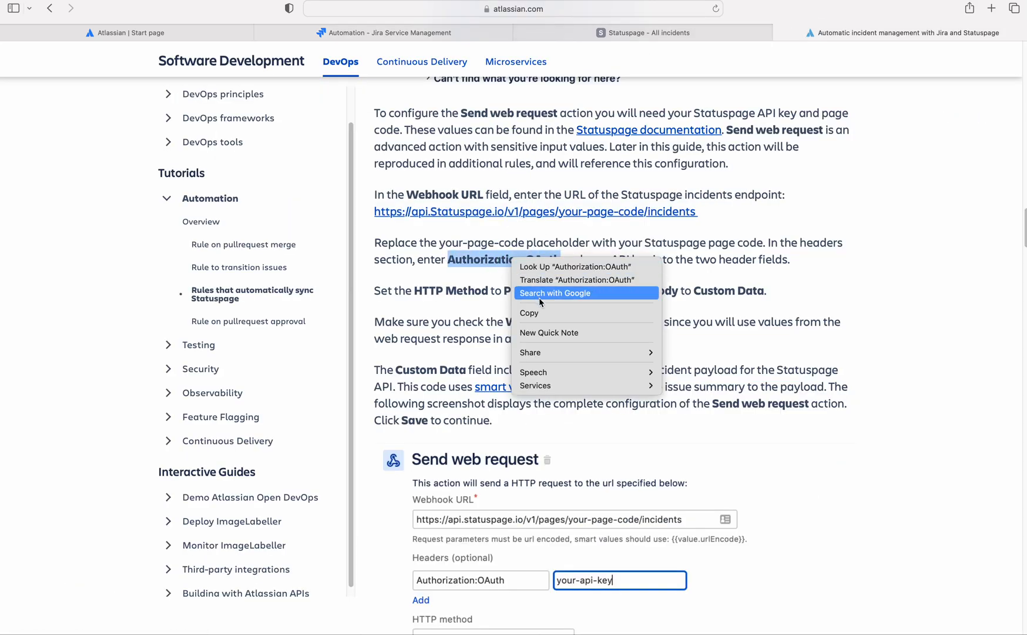
{"action": "left_click", "coordinate": [549, 313]}
{"action": "left_click", "coordinate": [383, 32]}
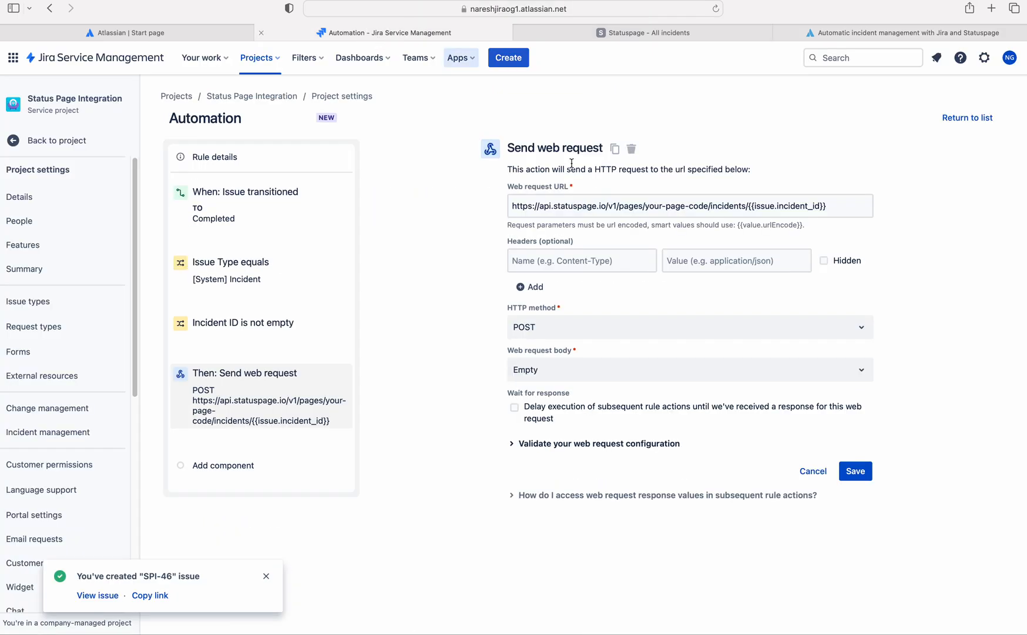
{"action": "left_click", "coordinate": [555, 260]}
{"action": "right_click", "coordinate": [555, 260]}
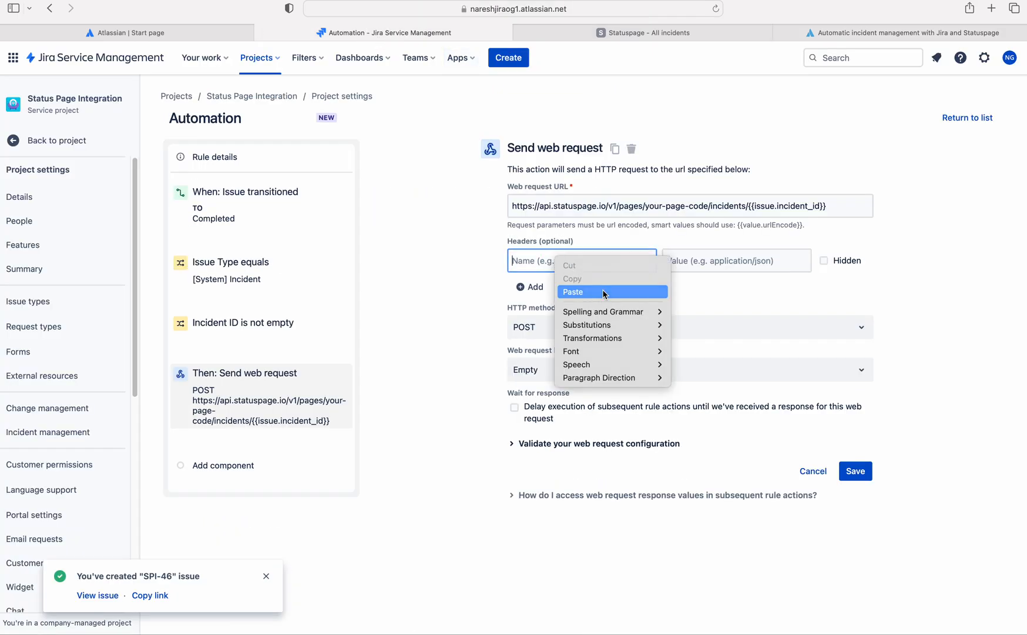
{"action": "left_click", "coordinate": [604, 292]}
Set the HTTP method to PATCH and the web request body to Custom data.
{"action": "left_click", "coordinate": [555, 328]}
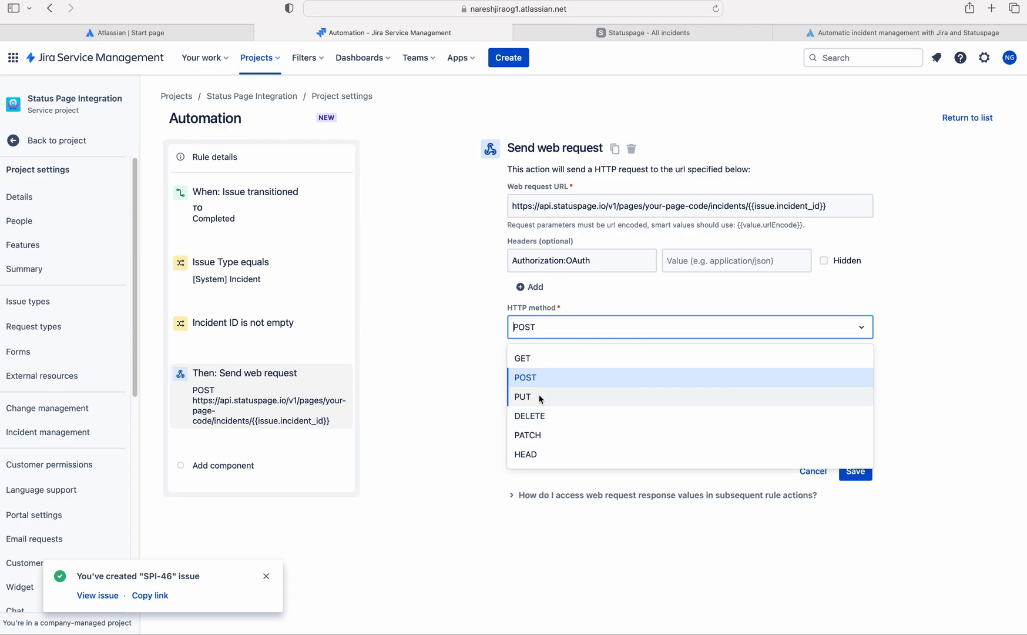
{"action": "left_click", "coordinate": [546, 435]}
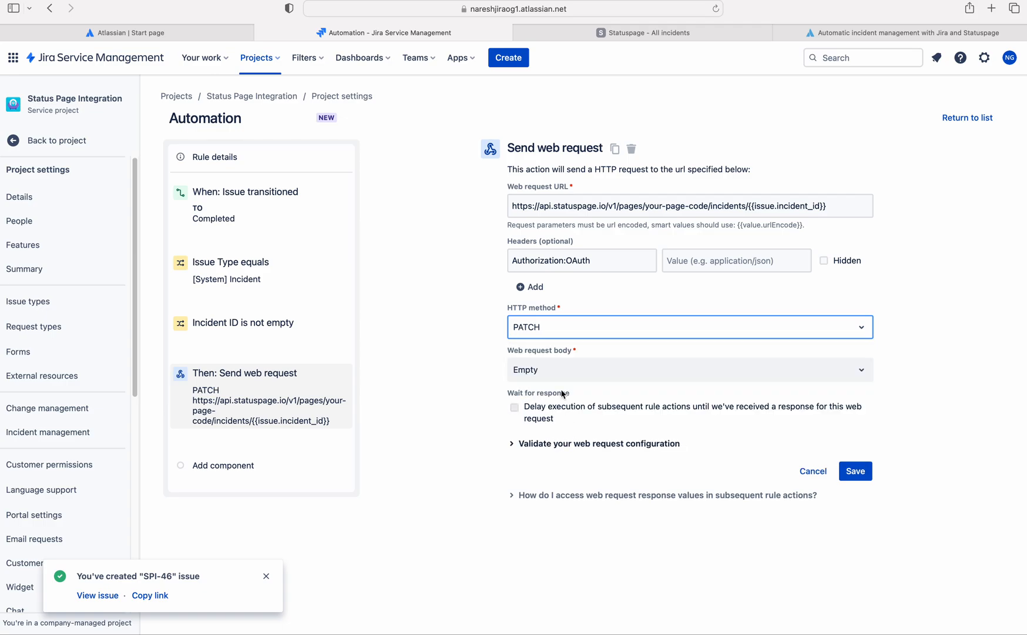
{"action": "left_click", "coordinate": [545, 372]}
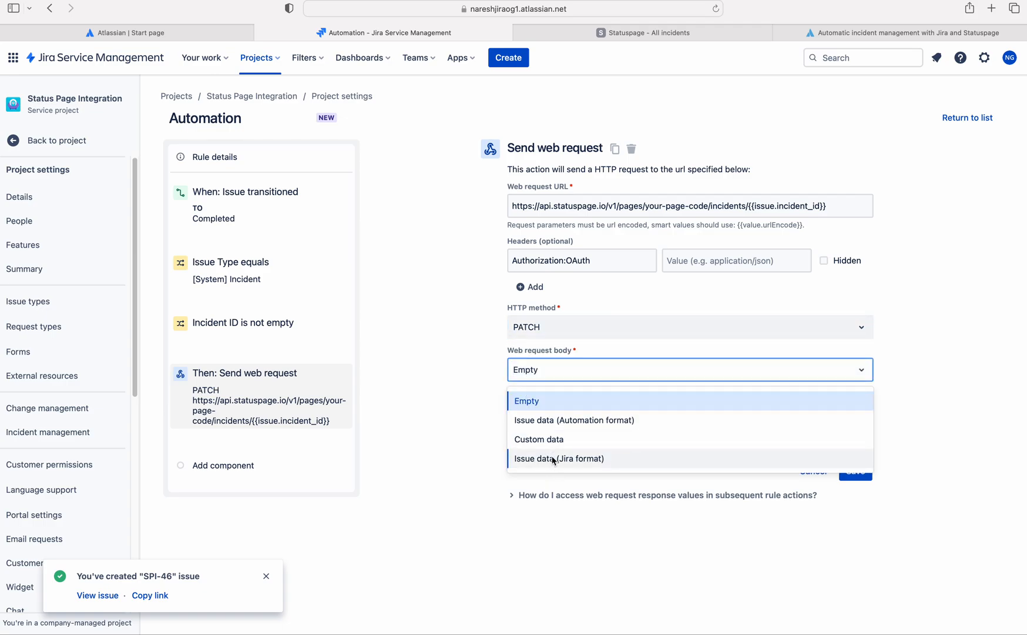
{"action": "left_click", "coordinate": [549, 439]}
Enter the custom data JSON {"incident": {"status": "resolved"}} for the web request.
{"action": "left_click", "coordinate": [548, 435]}
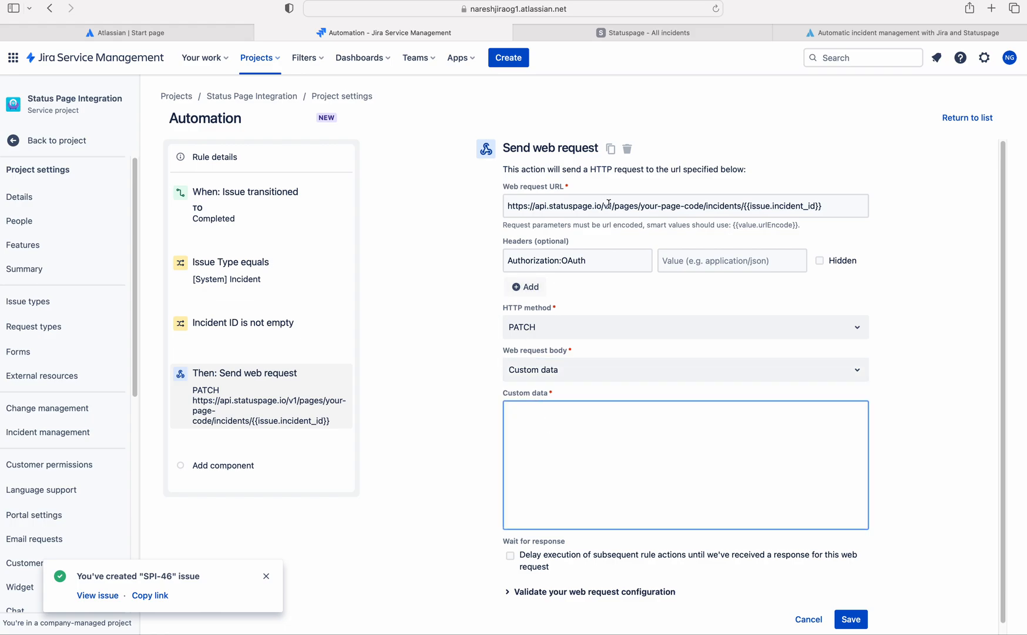
{"action": "right_click", "coordinate": [523, 414]}
{"action": "left_click", "coordinate": [556, 453]}
{"action": "key", "text": "super+z"}
{"action": "type", "text": "{"}
{"action": "type", "text": "us"}
{"action": "type", "text": "\": \"resolved"}
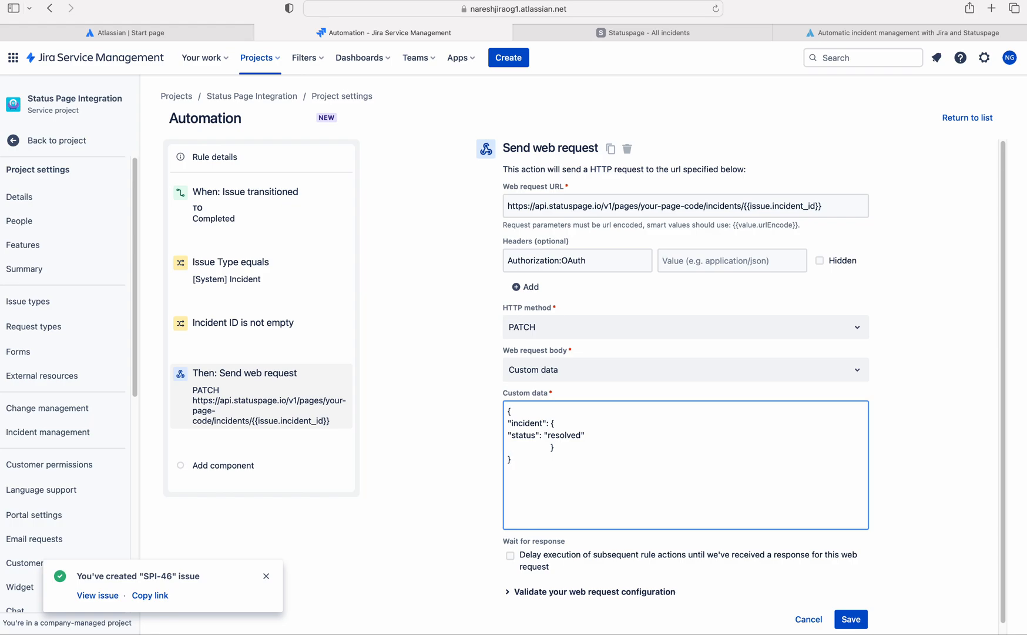
Copy the organization API key from Statuspage's API info page into the web request's Authorization:OAuth header value.
{"action": "left_click", "coordinate": [980, 426]}
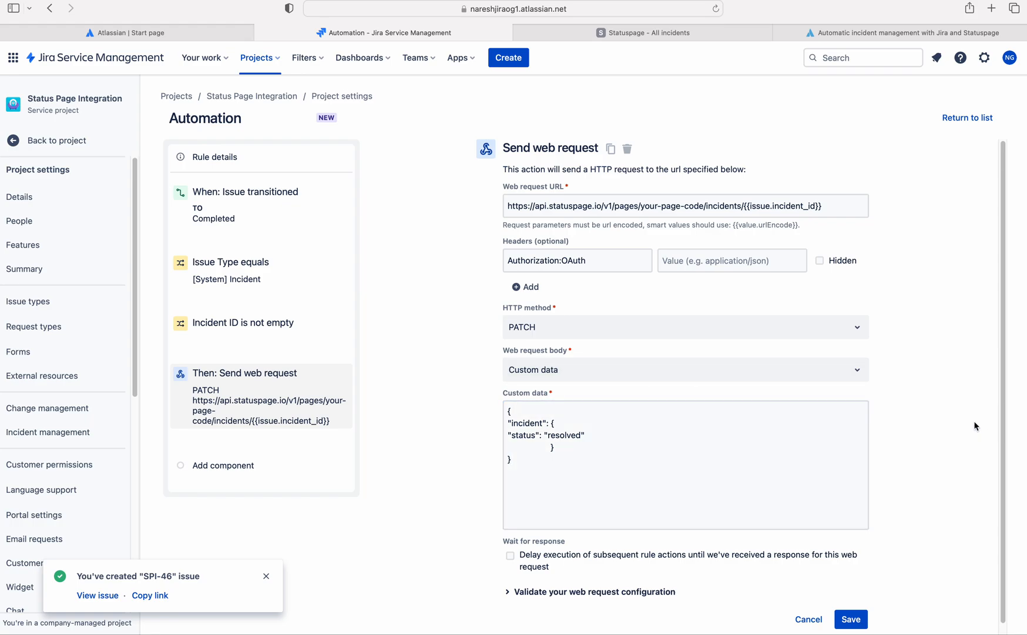
{"action": "left_click", "coordinate": [714, 260]}
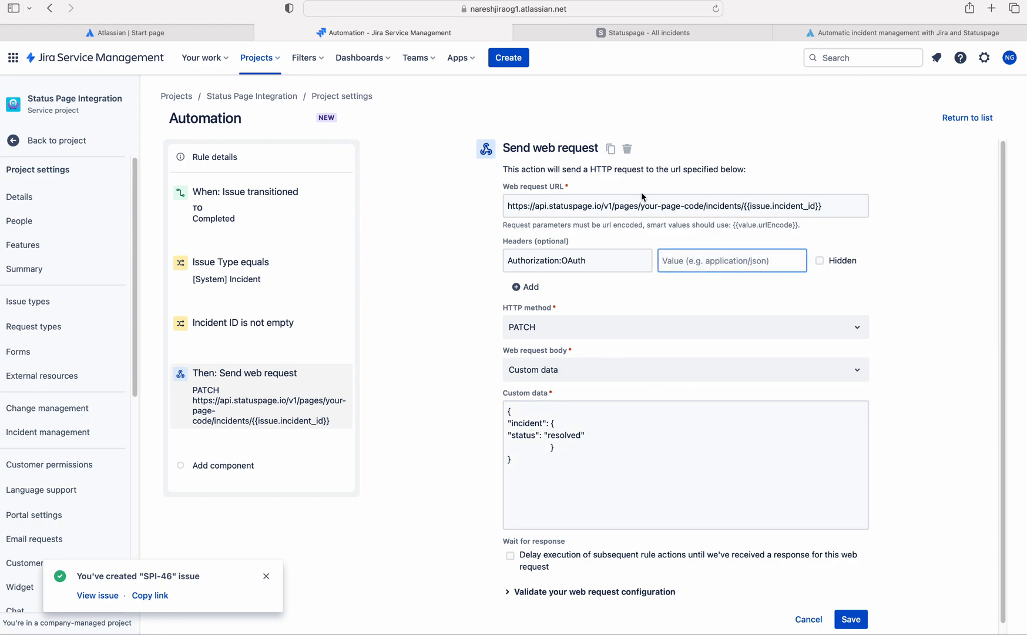
{"action": "left_click", "coordinate": [644, 34]}
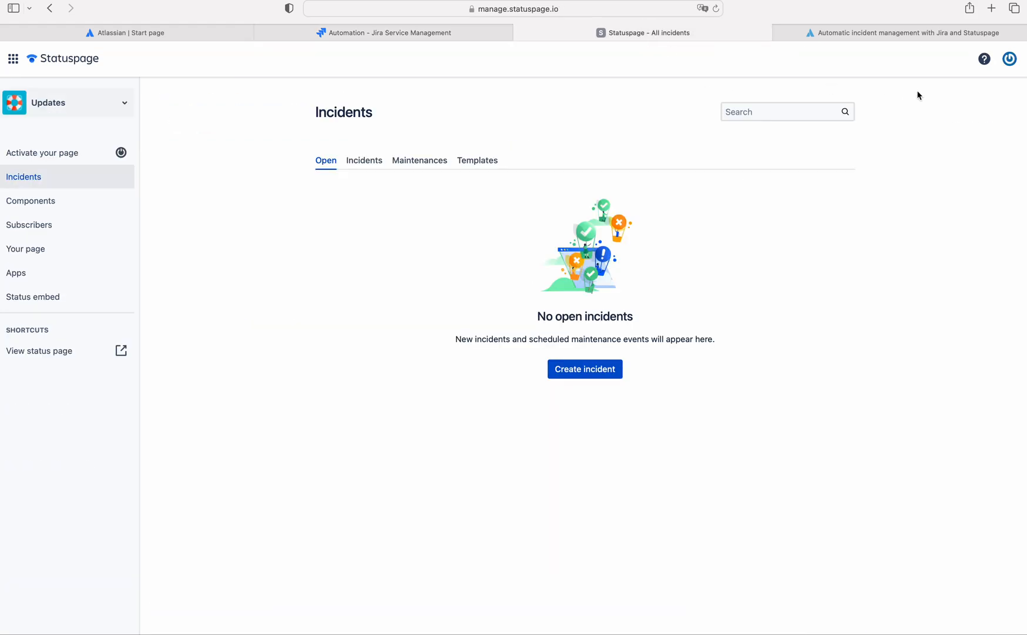
{"action": "left_click", "coordinate": [1009, 59]}
{"action": "left_click", "coordinate": [978, 162]}
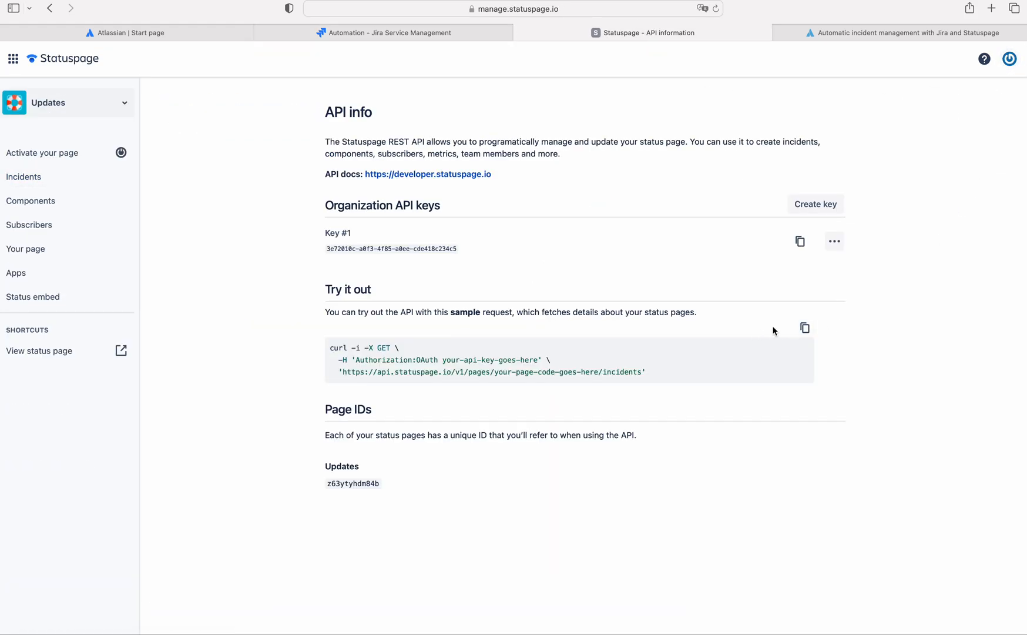
{"action": "left_click", "coordinate": [800, 241]}
{"action": "left_click", "coordinate": [465, 32]}
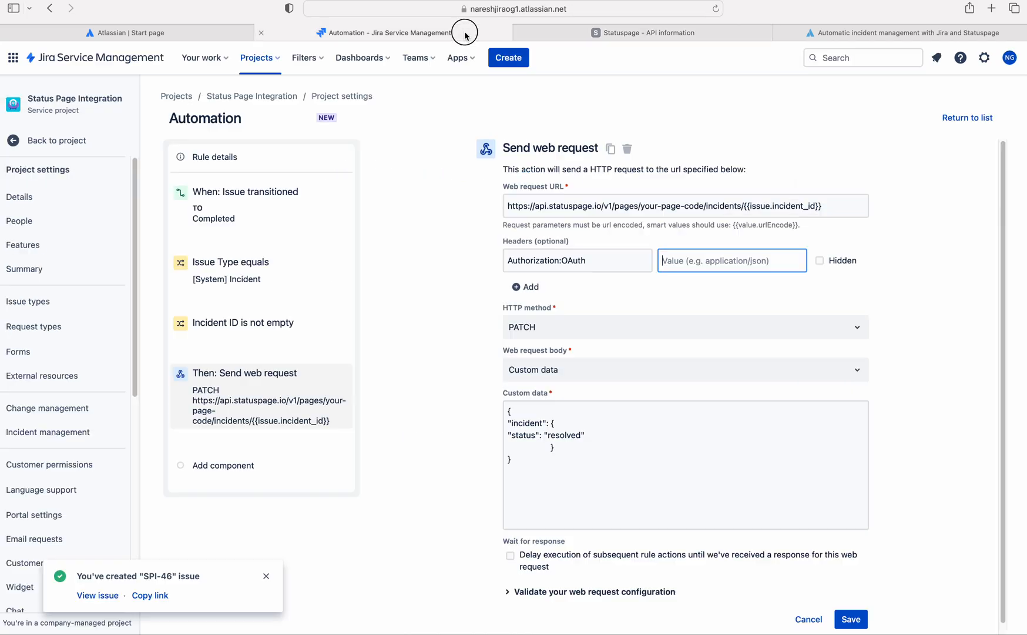
{"action": "right_click", "coordinate": [724, 263]}
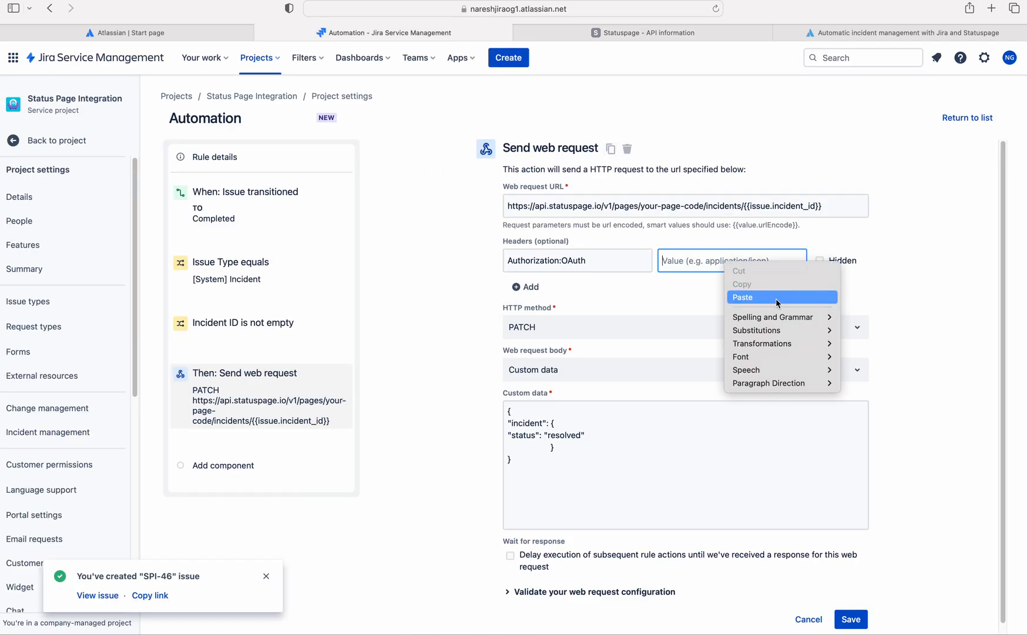
{"action": "left_click", "coordinate": [758, 295]}
Copy the Updates page ID from Statuspage's API info and paste it over your-page-code/ in the web request URL.
{"action": "left_click", "coordinate": [626, 32]}
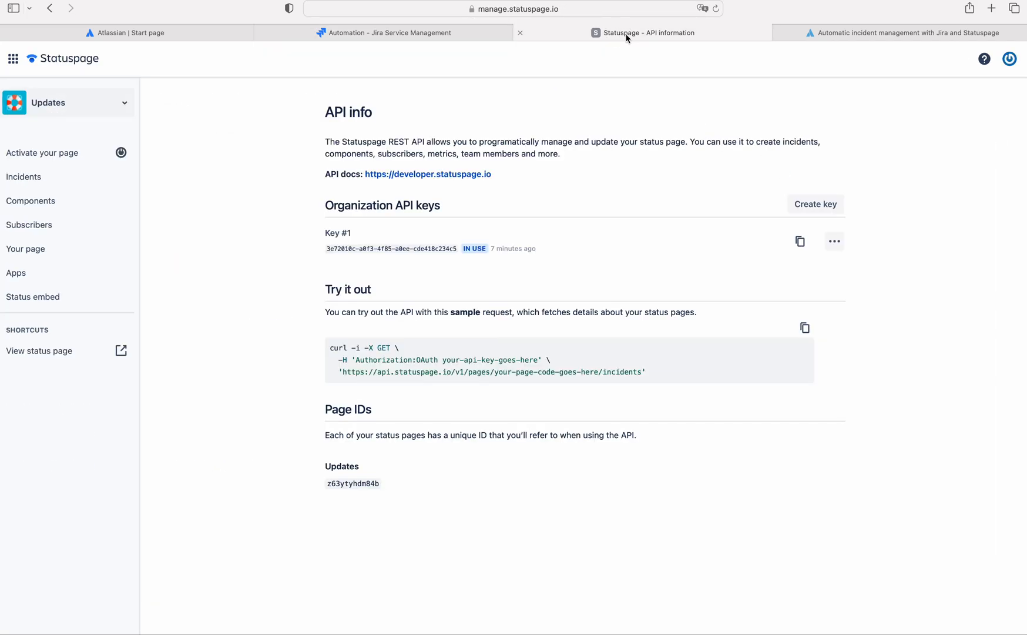
{"action": "double_click", "coordinate": [352, 483]}
{"action": "right_click", "coordinate": [351, 484]}
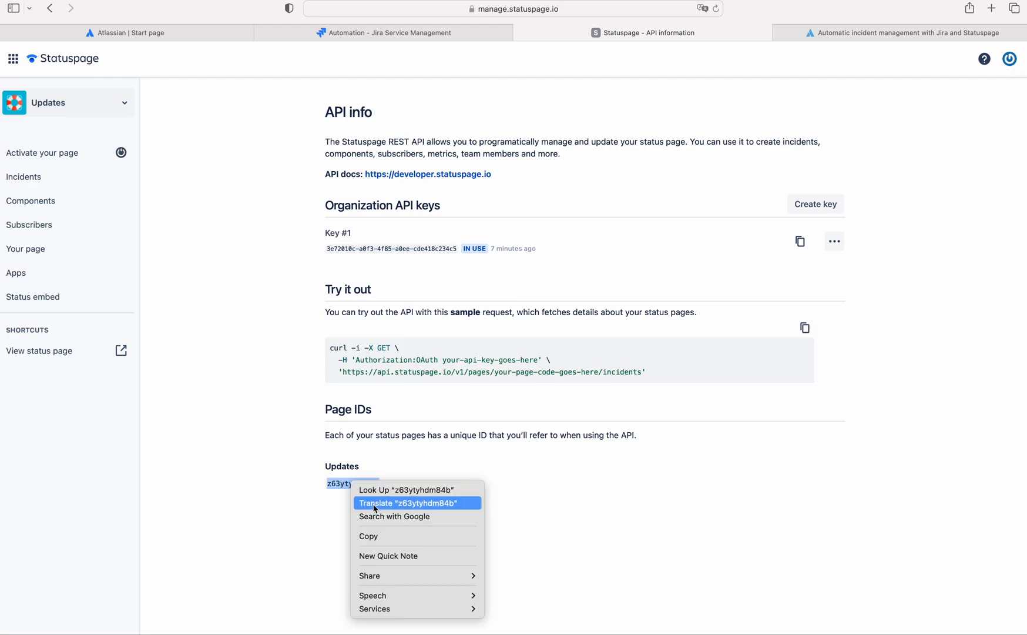
{"action": "left_click", "coordinate": [393, 536]}
{"action": "left_click", "coordinate": [379, 31]}
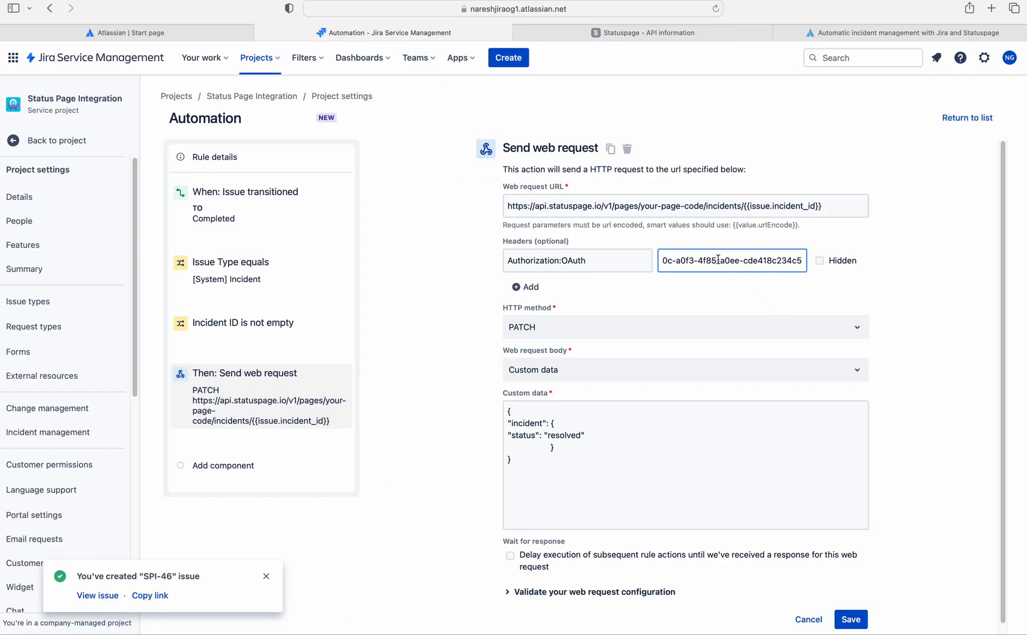
{"action": "left_click_drag", "start_coordinate": [706, 207], "coordinate": [642, 205]}
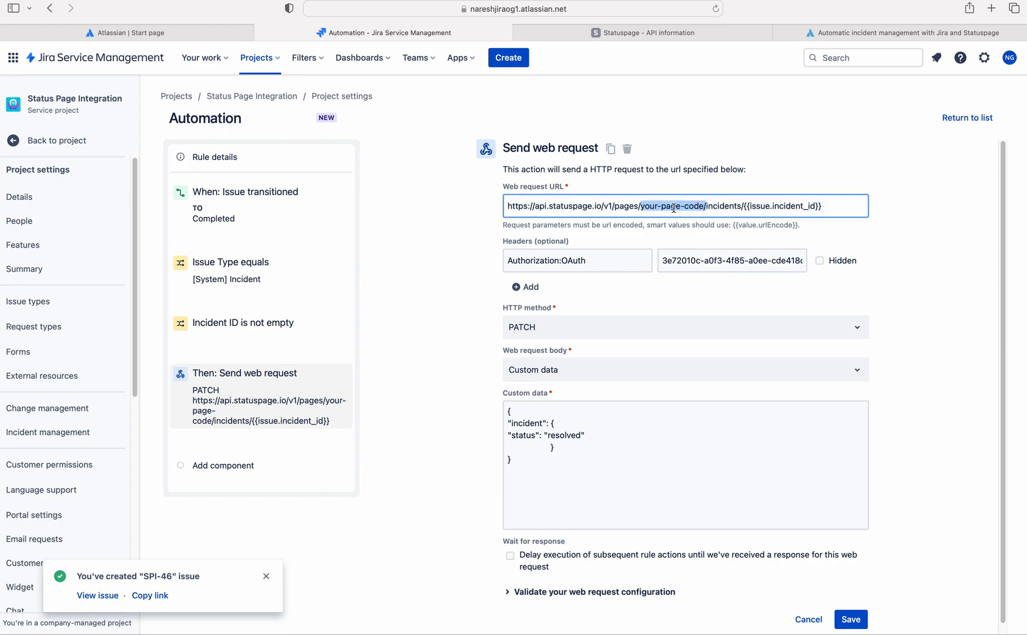
{"action": "right_click", "coordinate": [671, 206]}
{"action": "left_click", "coordinate": [709, 279]}
{"action": "left_click", "coordinate": [960, 265]}
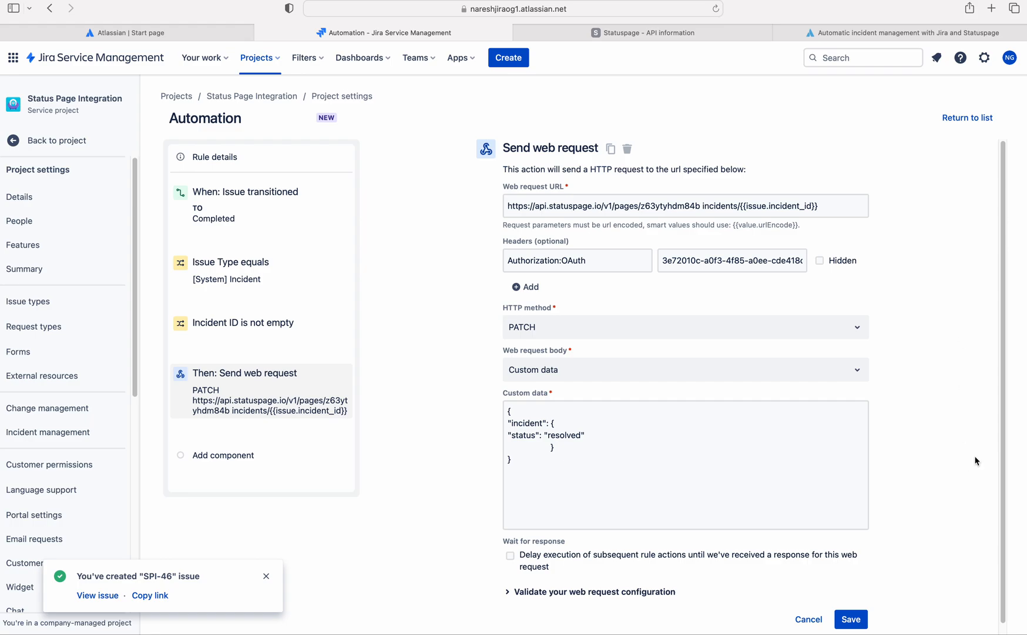
Save the web request action, name the automation rule "resolve" and turn it on.
{"action": "left_click", "coordinate": [850, 621]}
{"action": "left_click", "coordinate": [770, 208]}
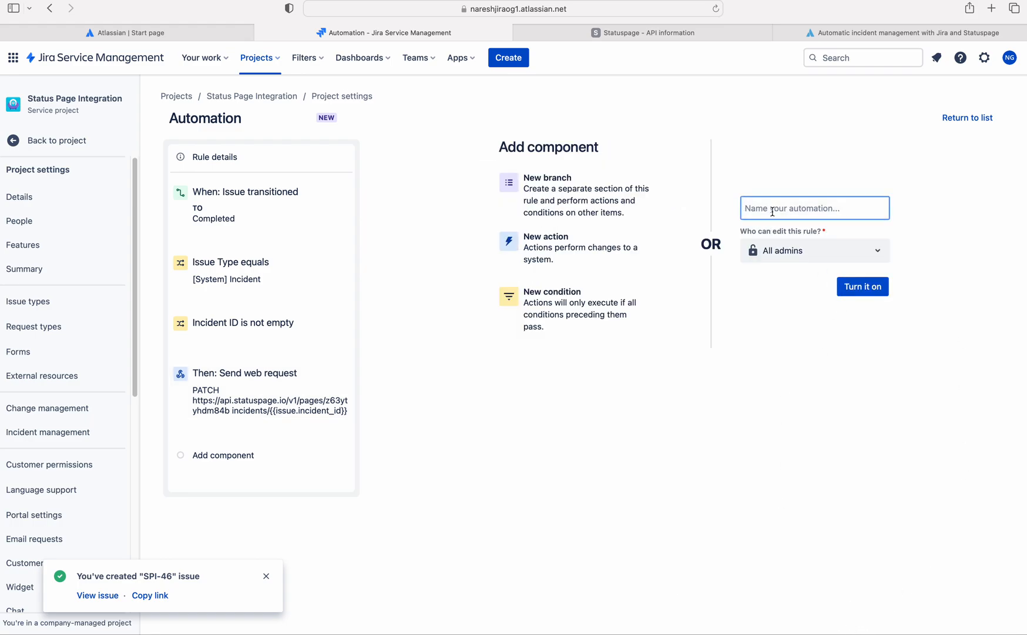
{"action": "type", "text": "resolve"}
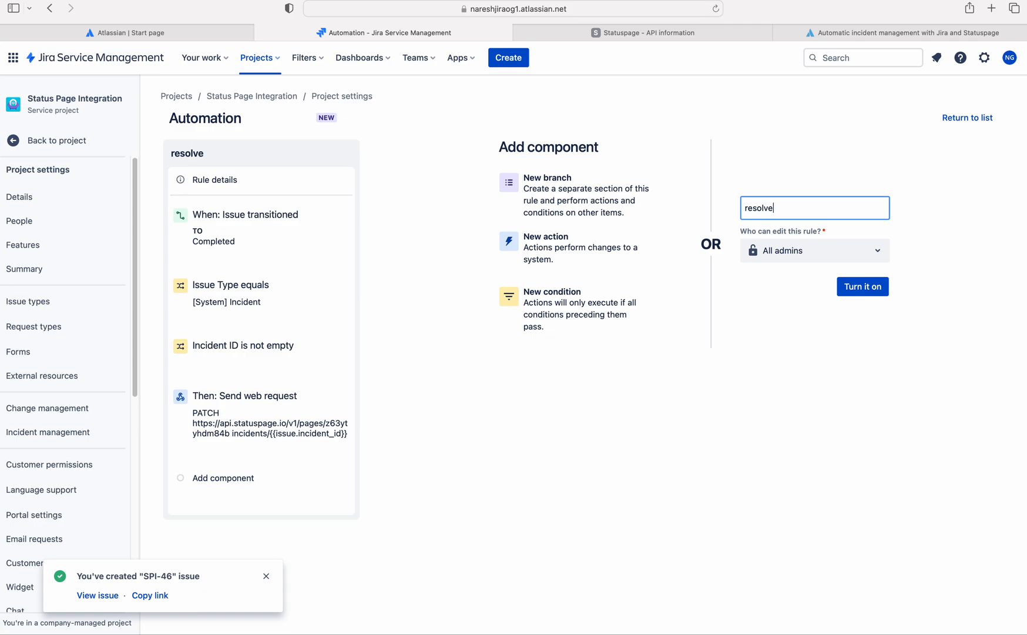
{"action": "left_click", "coordinate": [862, 286]}
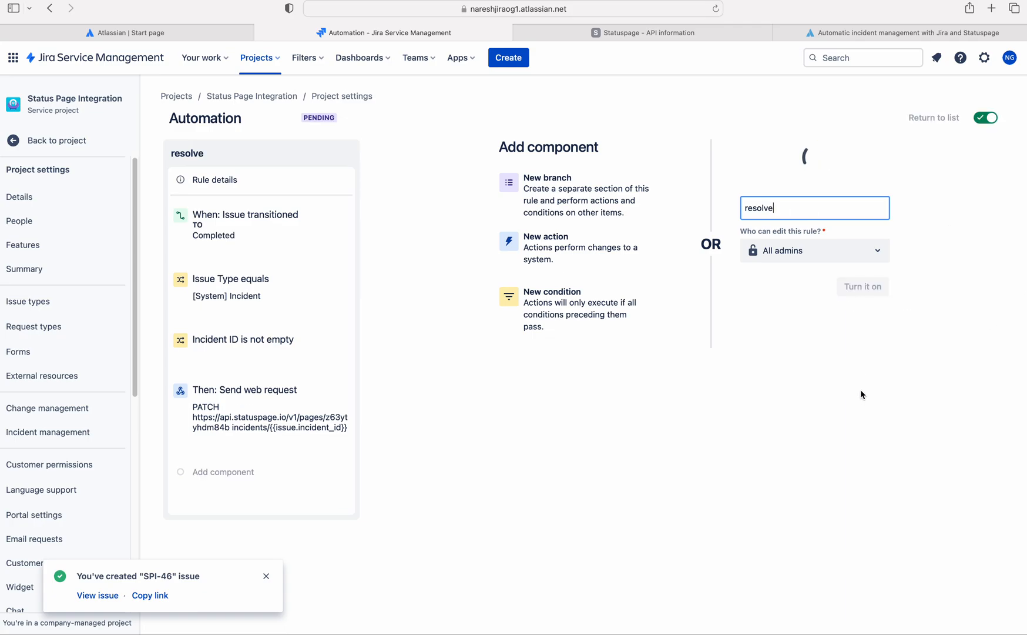
Create a [System] Incident issue in Status Page Integration with the summary "Test Auto resolve" and the description "test".
{"action": "left_click", "coordinate": [510, 59]}
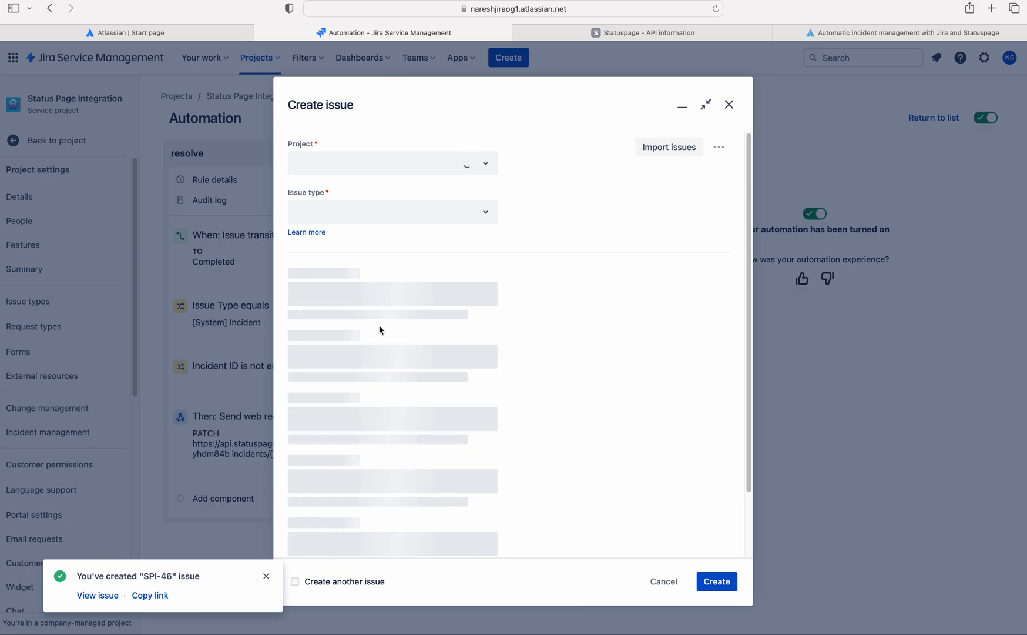
{"action": "left_click", "coordinate": [263, 575]}
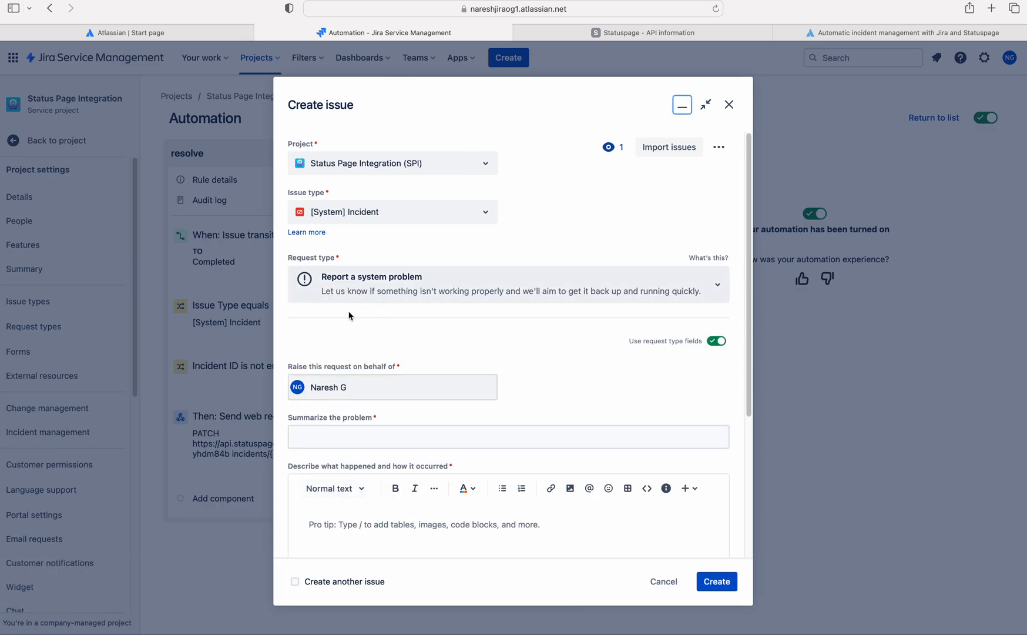
{"action": "left_click", "coordinate": [345, 436]}
{"action": "type", "text": "Test Auto resolve"}
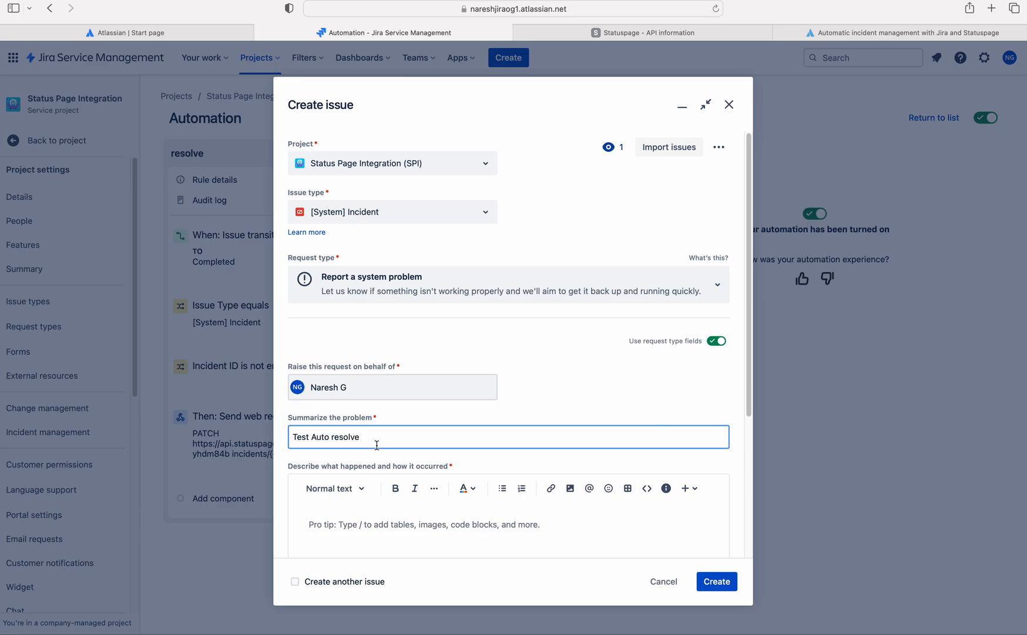
{"action": "left_click", "coordinate": [377, 526]}
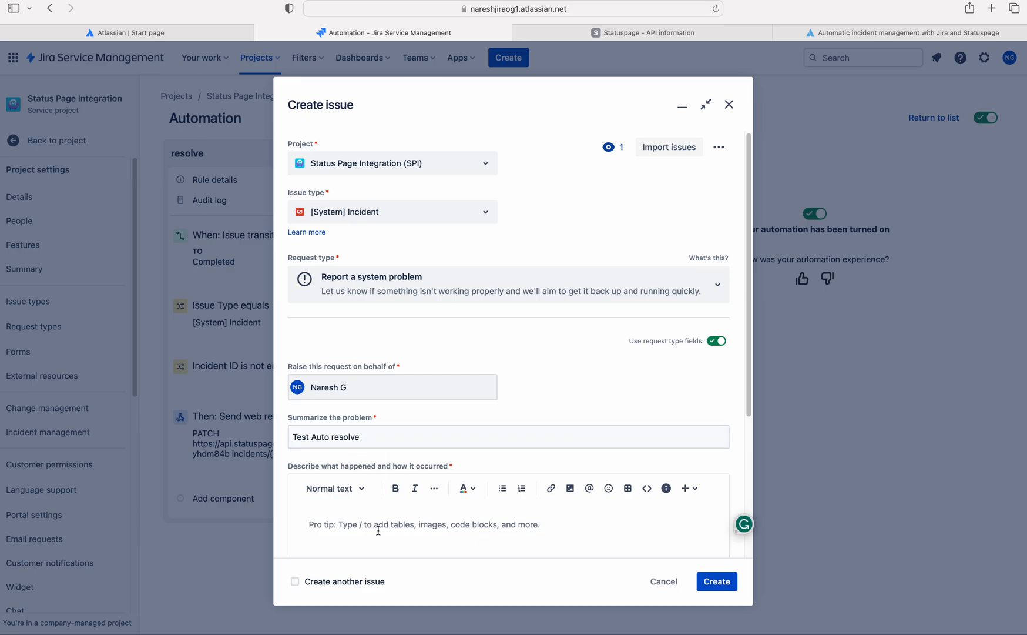
{"action": "type", "text": "test"}
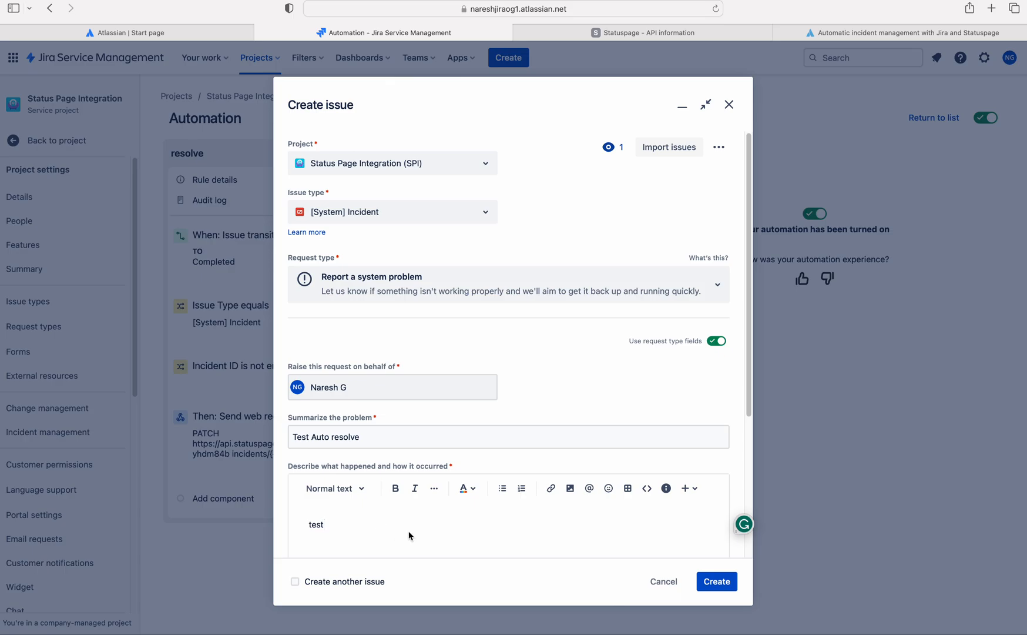
{"action": "left_click", "coordinate": [729, 584]}
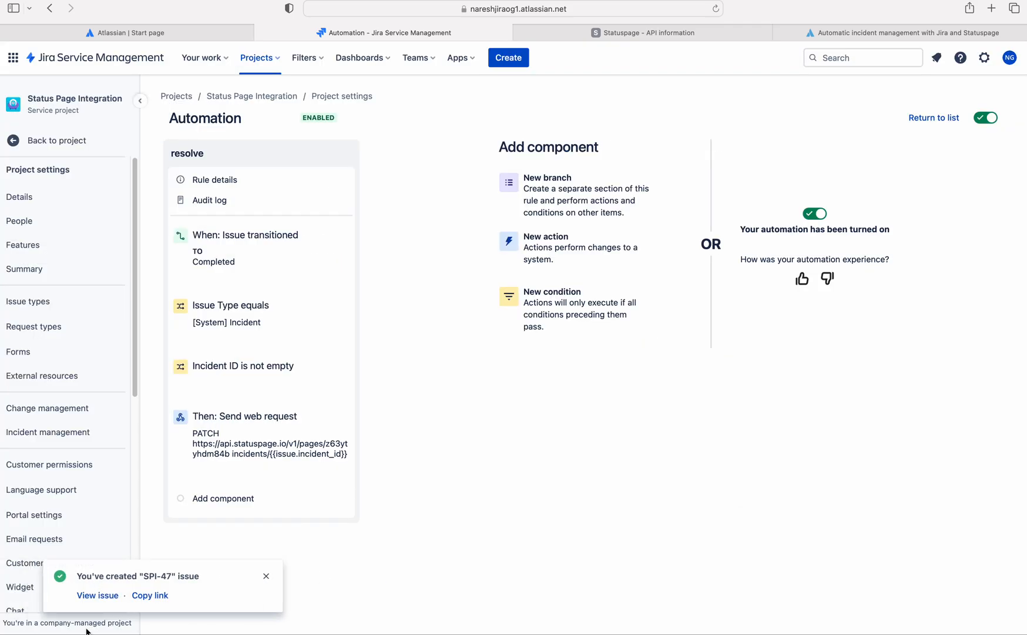
Open the newly created issue in a separate browser tab.
{"action": "left_click", "coordinate": [88, 598]}
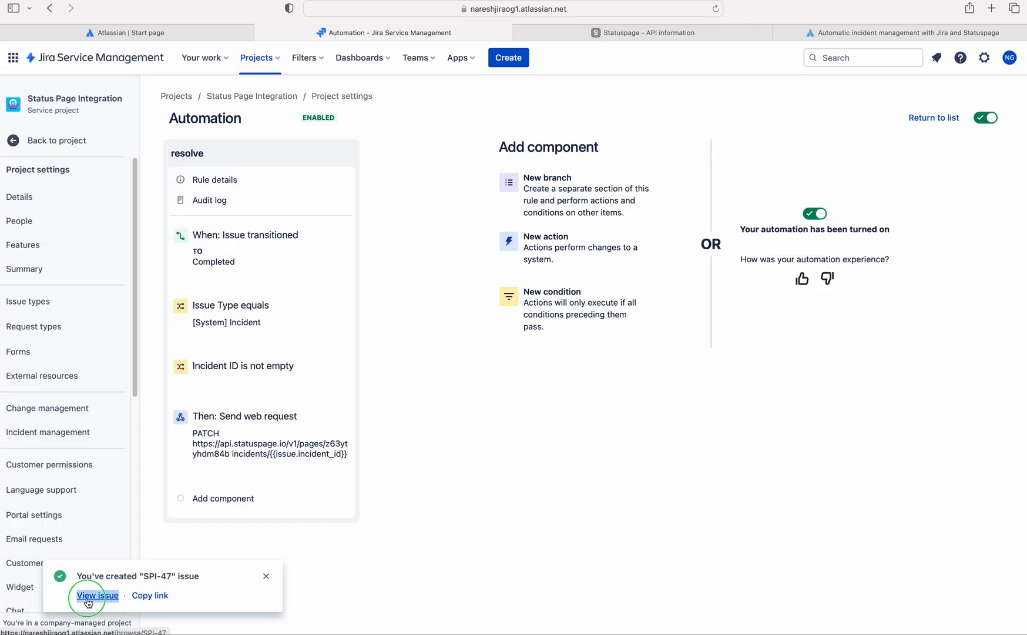
{"action": "right_click", "coordinate": [88, 599]}
{"action": "left_click", "coordinate": [139, 487]}
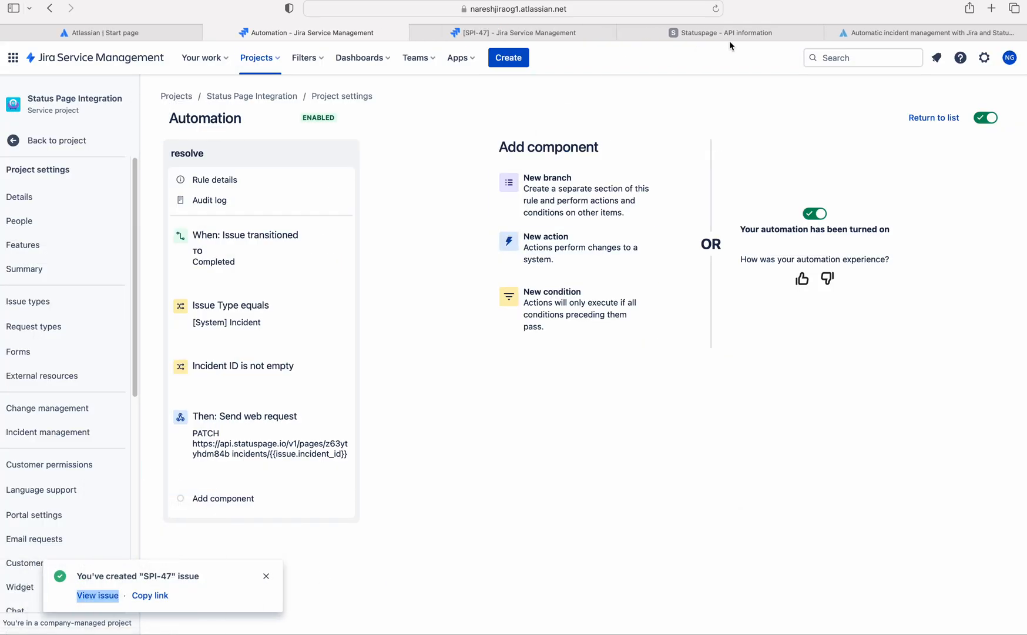
Go to the open incidents in Statuspage and view the details of the Test Auto resolve incident.
{"action": "left_click", "coordinate": [711, 38]}
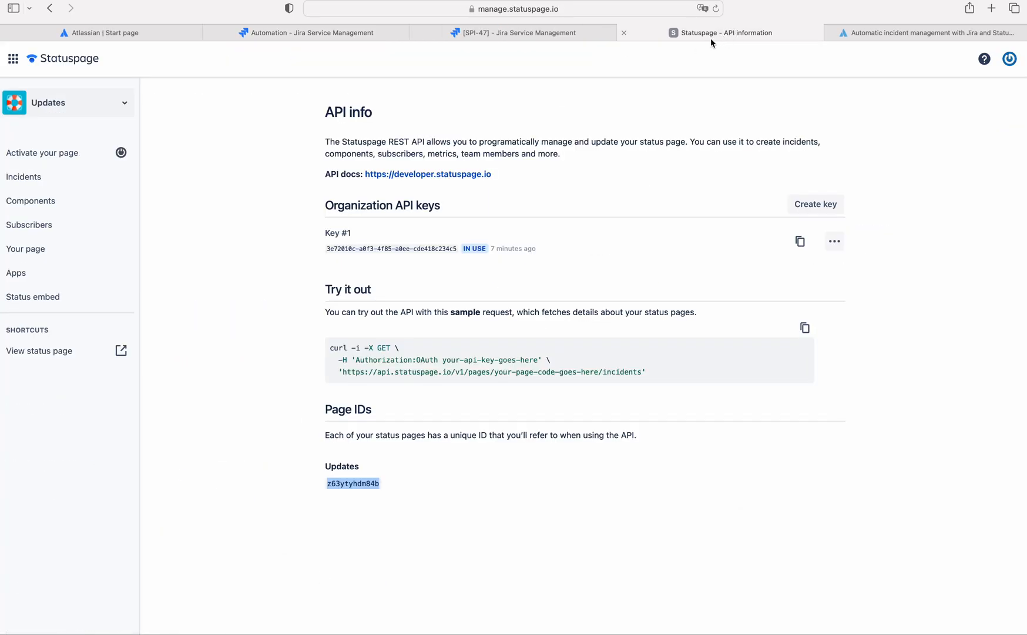
{"action": "left_click", "coordinate": [64, 58]}
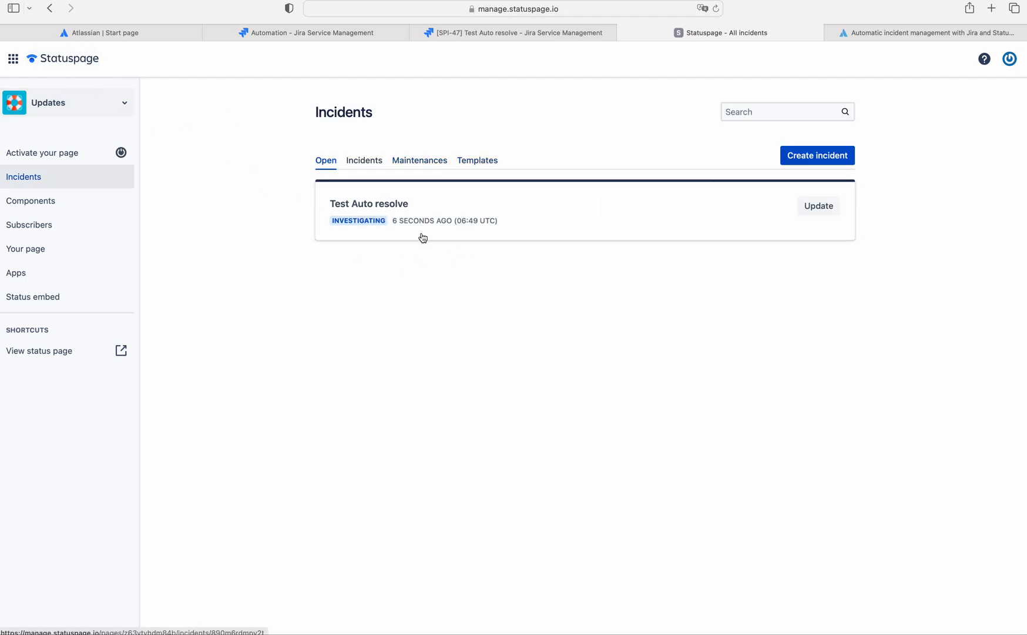
{"action": "left_click", "coordinate": [435, 206]}
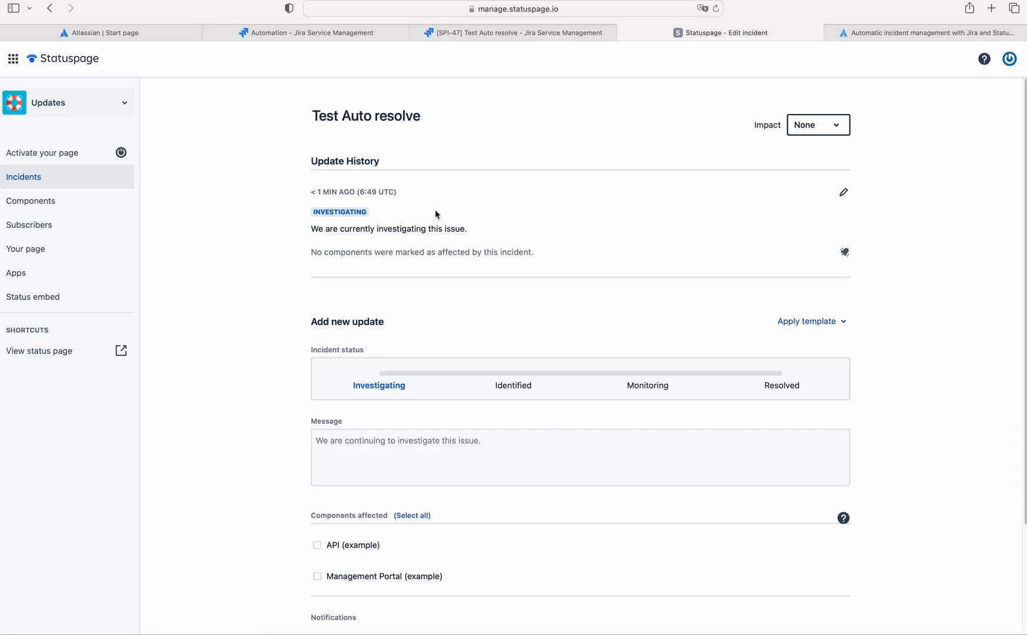
Add the internal note "Hello!! Hello!!" to the Test Auto resolve issue in Jira and save it.
{"action": "left_click", "coordinate": [493, 32]}
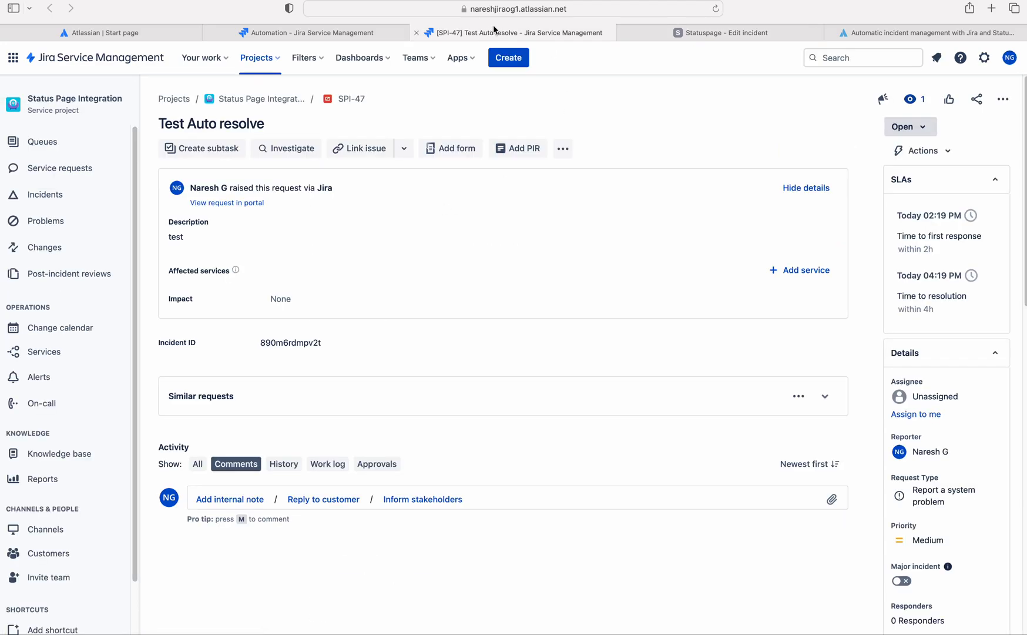
{"action": "left_click", "coordinate": [242, 499]}
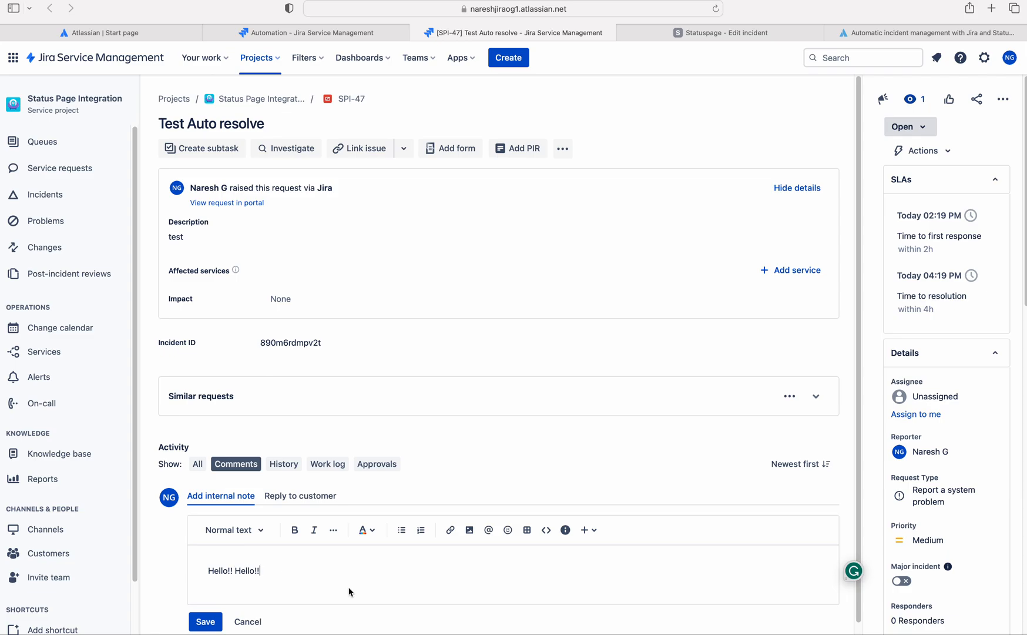
{"action": "left_click", "coordinate": [205, 621]}
Reload the Statuspage incident and check its update history for the internal note from Jira.
{"action": "left_click", "coordinate": [693, 34]}
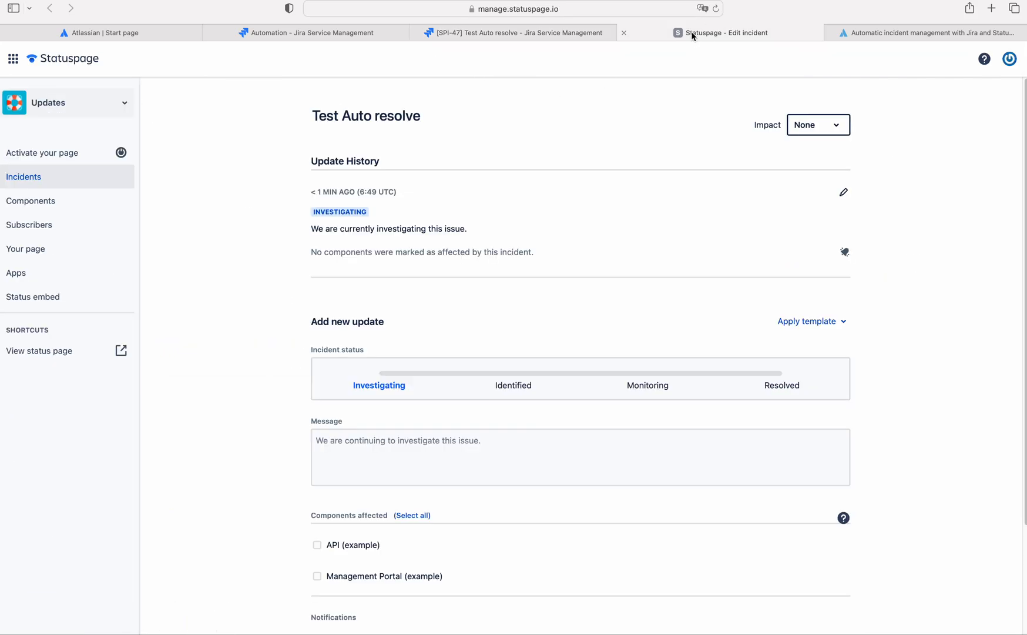
{"action": "left_click", "coordinate": [716, 8]}
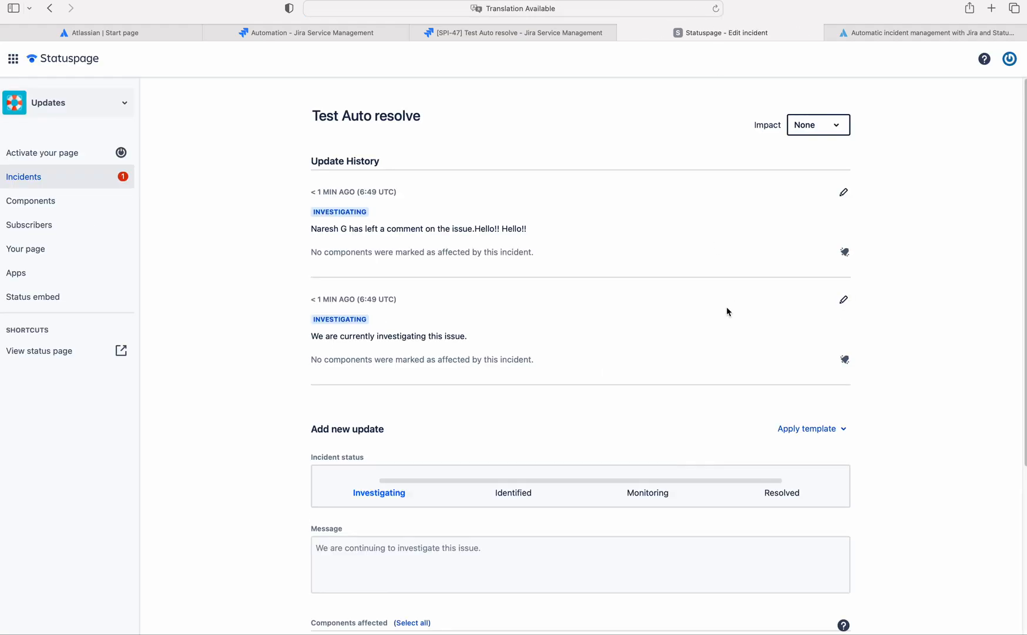
{"action": "left_click_drag", "start_coordinate": [541, 229], "coordinate": [335, 227]}
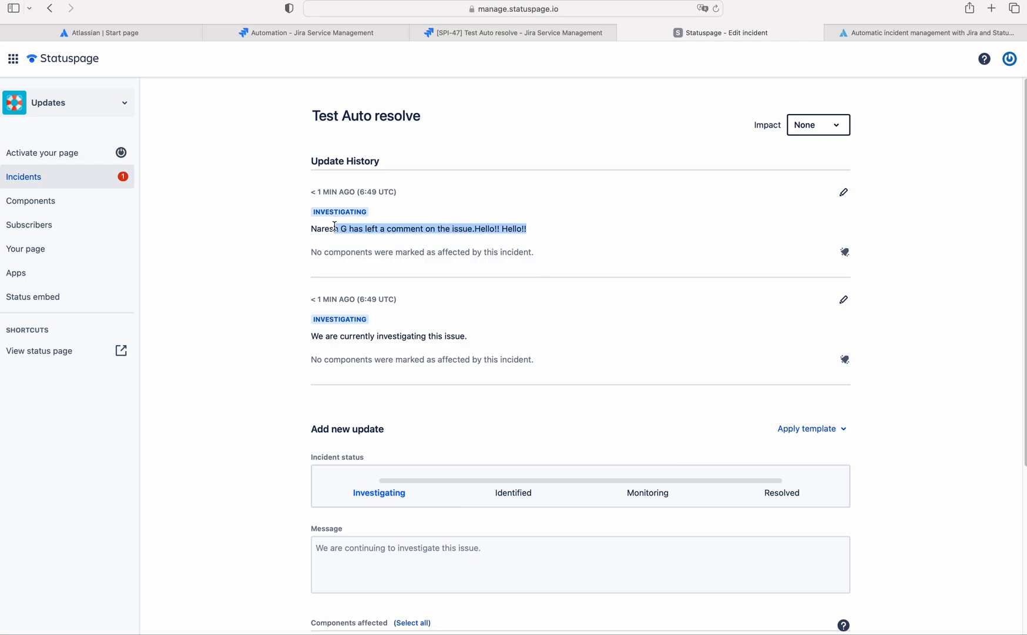
Review the Issue transitioned trigger of the resolve automation rule to see its target status.
{"action": "left_click", "coordinate": [457, 33]}
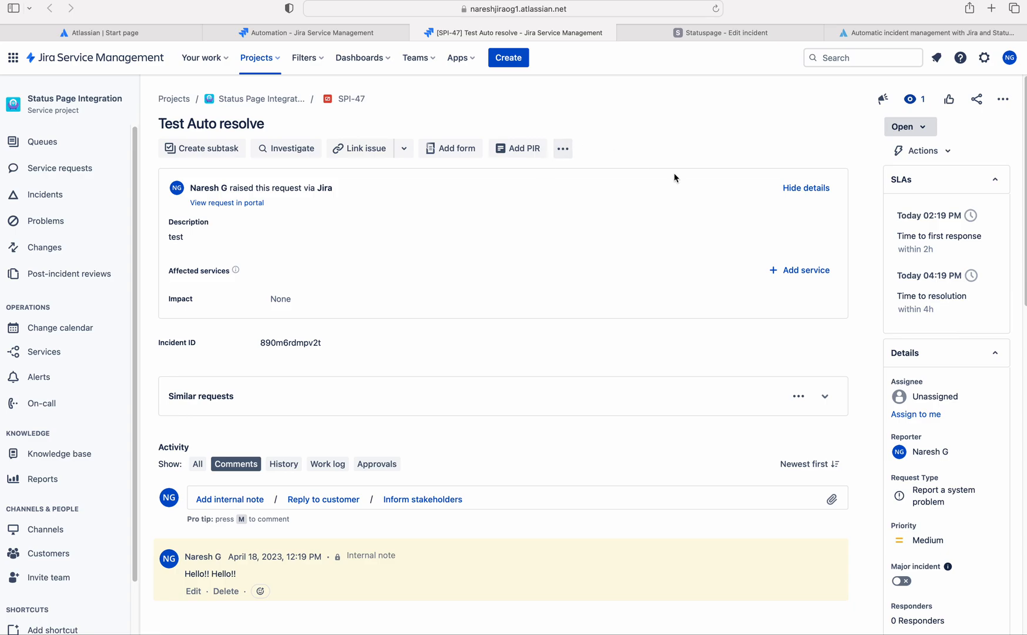
{"action": "left_click", "coordinate": [343, 35]}
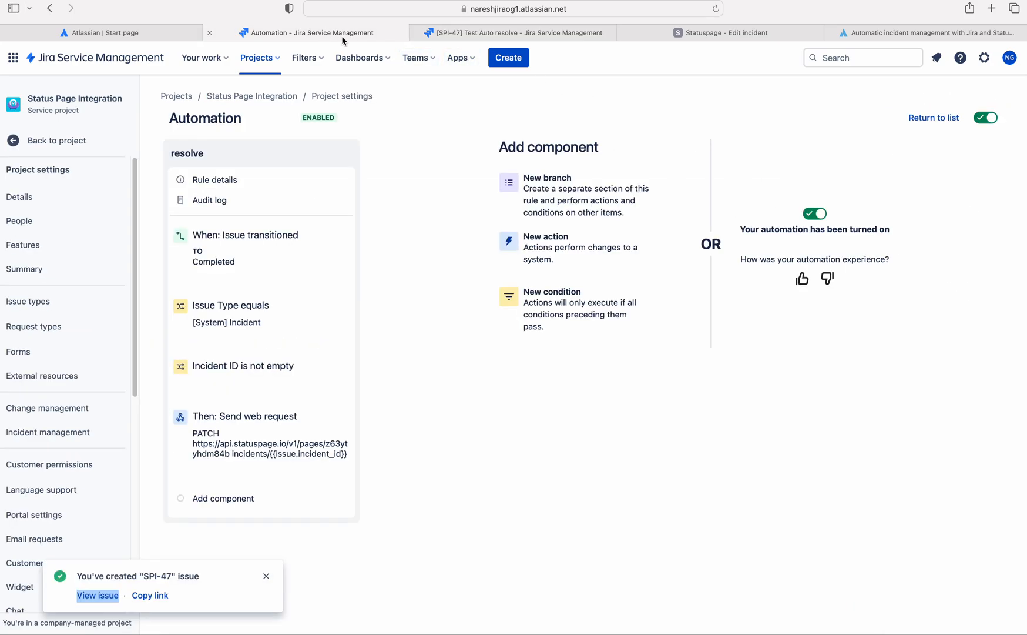
{"action": "left_click", "coordinate": [230, 259]}
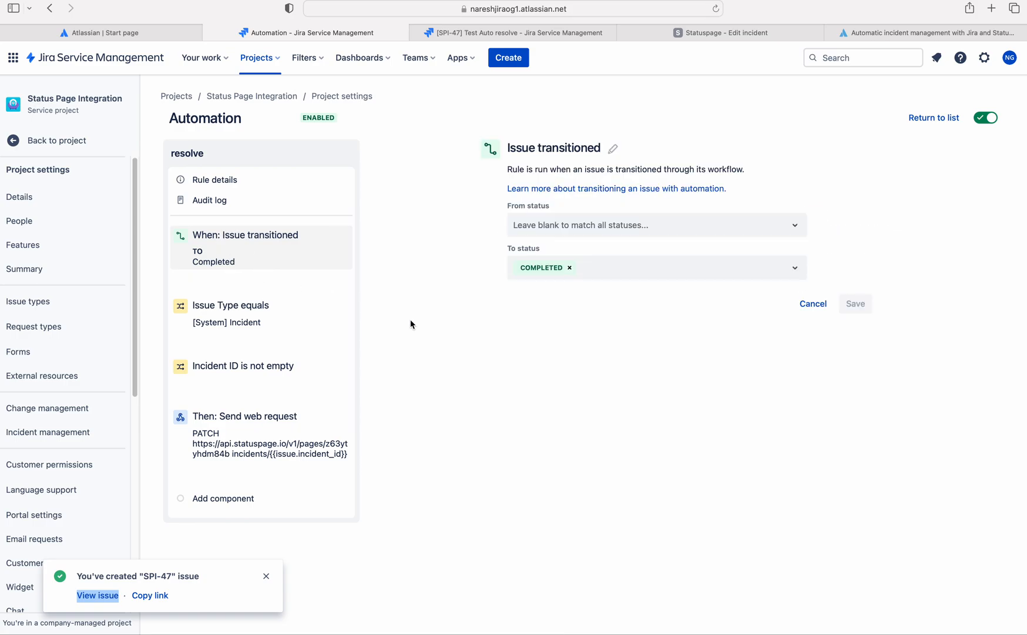
Resolve the Test Auto resolve issue in Jira to Completed with the resolution Declined.
{"action": "left_click", "coordinate": [495, 37]}
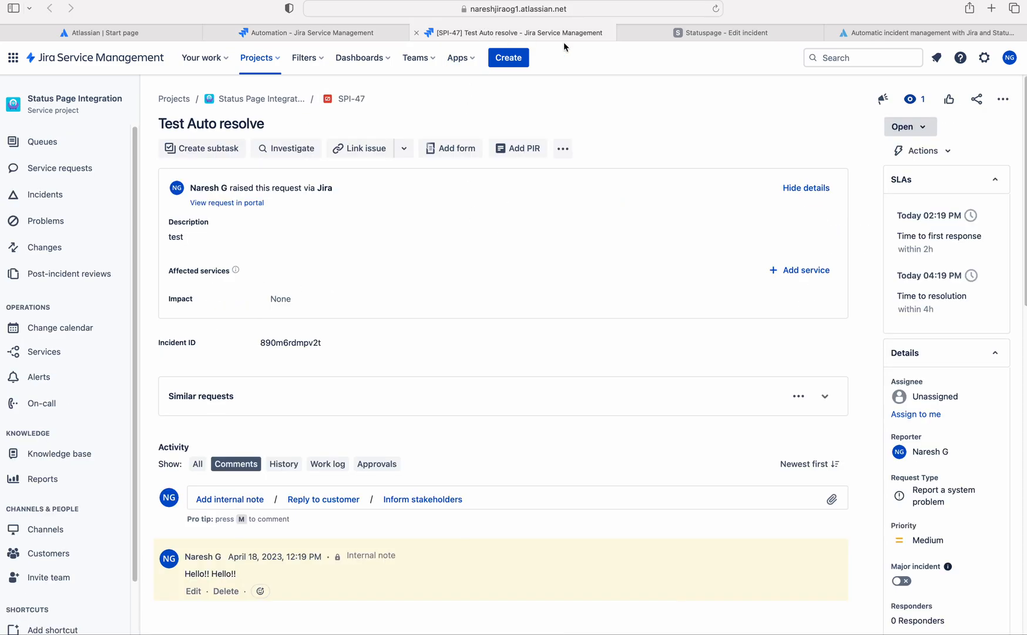
{"action": "left_click", "coordinate": [926, 128]}
{"action": "left_click", "coordinate": [933, 213]}
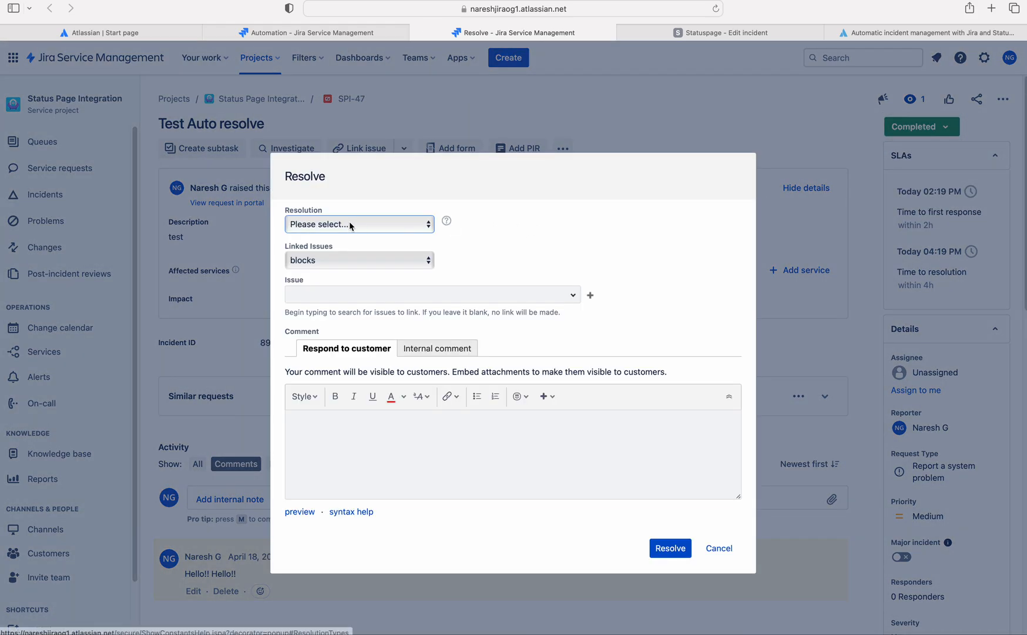
{"action": "left_click", "coordinate": [351, 223]}
{"action": "left_click", "coordinate": [344, 291]}
{"action": "left_click", "coordinate": [672, 549]}
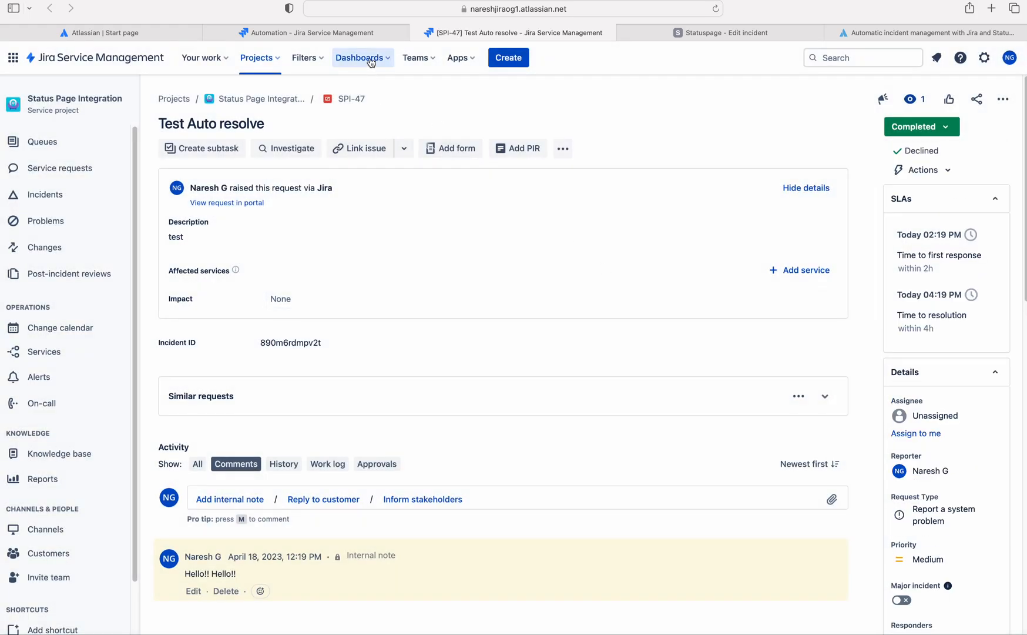
Open the resolve rule's audit log and examine the web request details of its latest run.
{"action": "left_click", "coordinate": [364, 32]}
{"action": "left_click", "coordinate": [234, 201]}
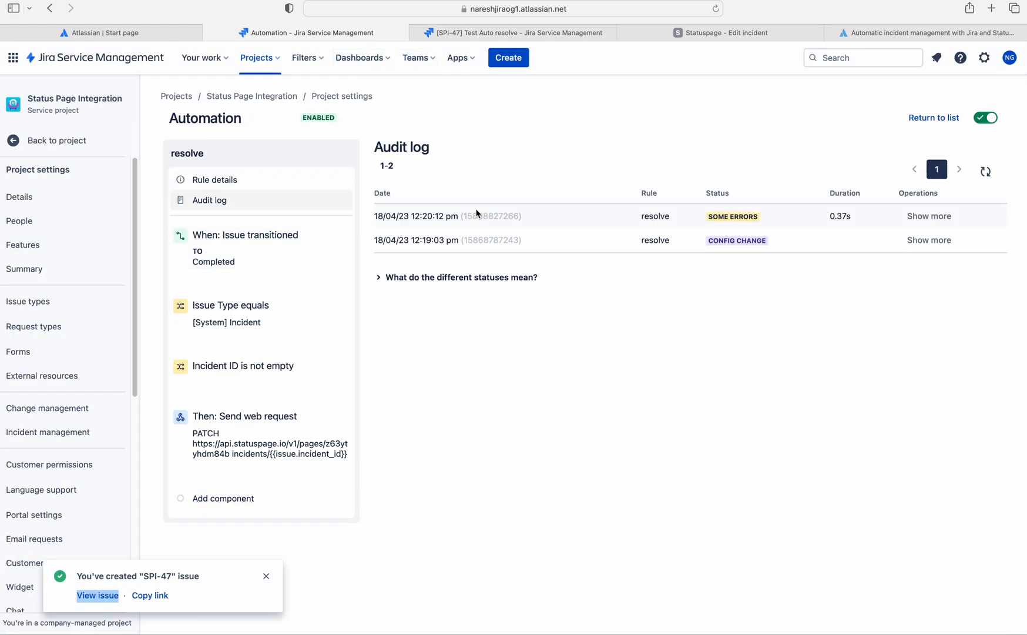
{"action": "left_click", "coordinate": [920, 217]}
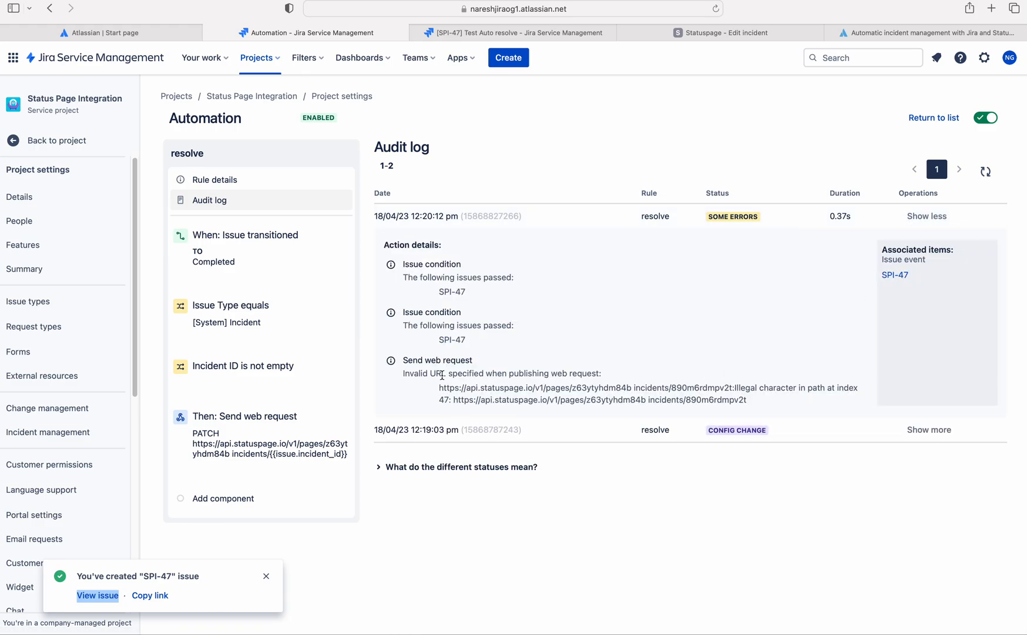
{"action": "left_click_drag", "start_coordinate": [431, 373], "coordinate": [602, 374]}
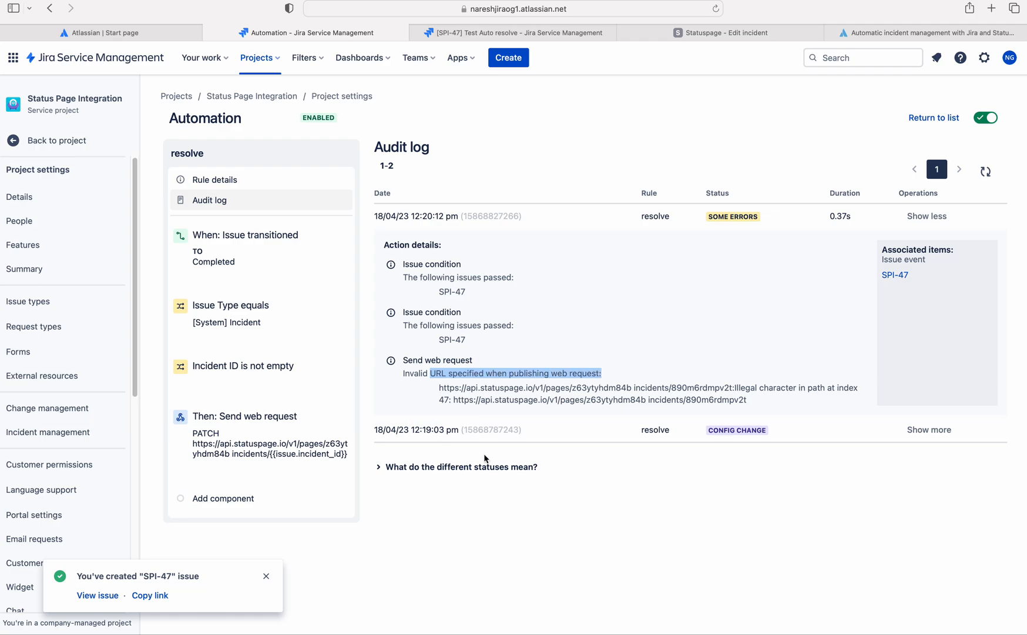
{"action": "left_click", "coordinate": [239, 461]}
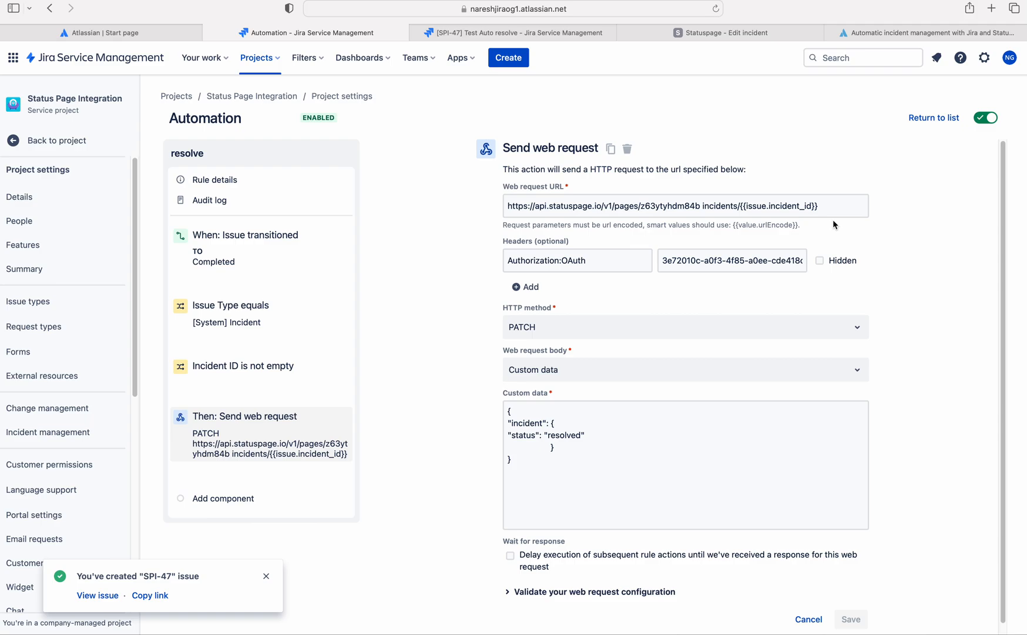
{"action": "left_click", "coordinate": [701, 206]}
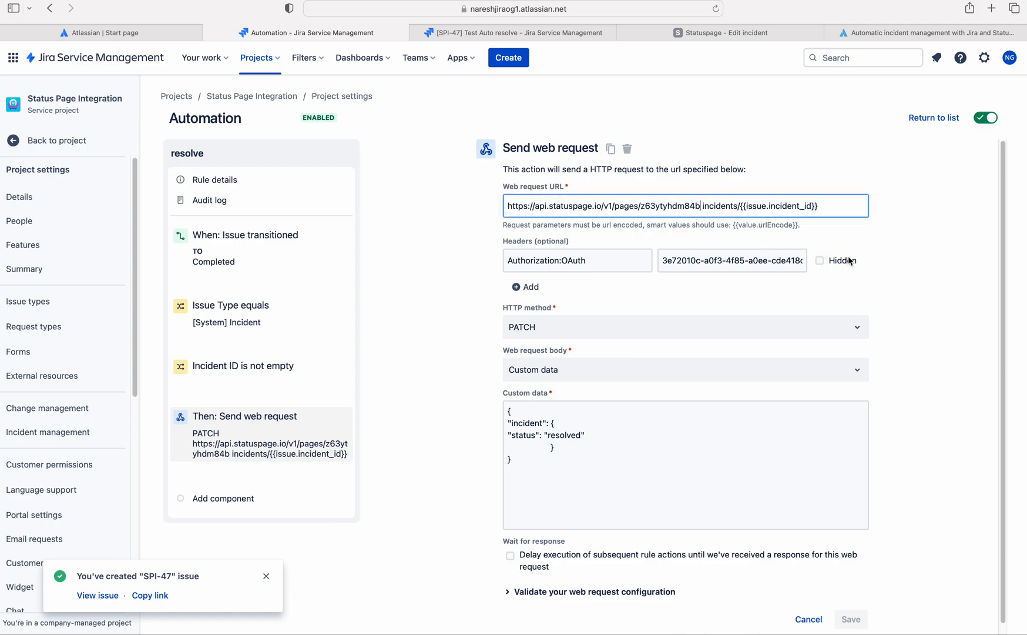
{"action": "type", "text": "/"}
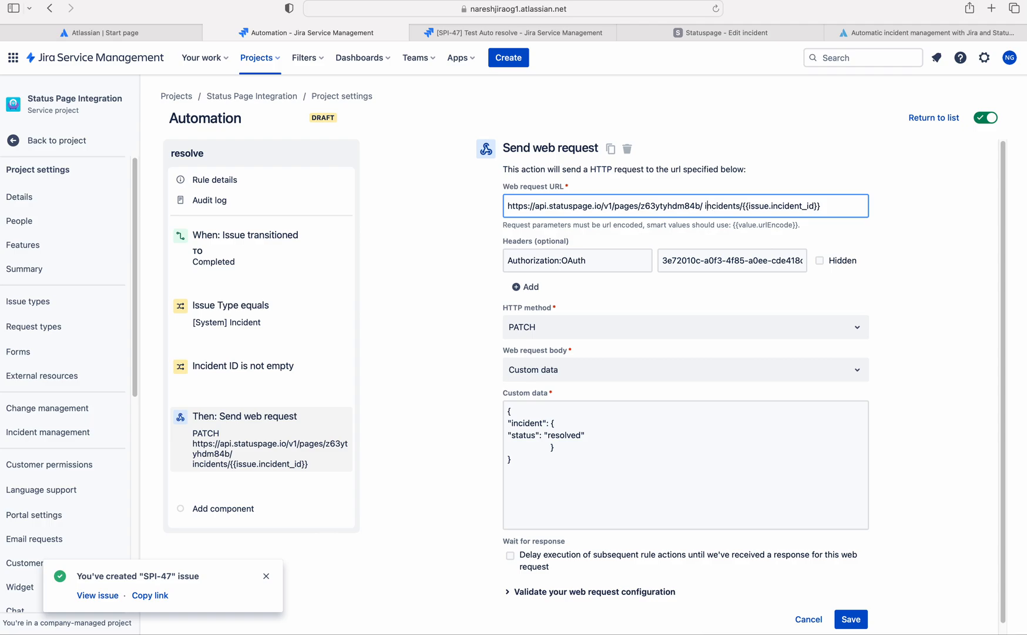
{"action": "type", "text": "\\"}
{"action": "key", "text": "BackSpace"}
{"action": "key", "text": "BackSpace"}
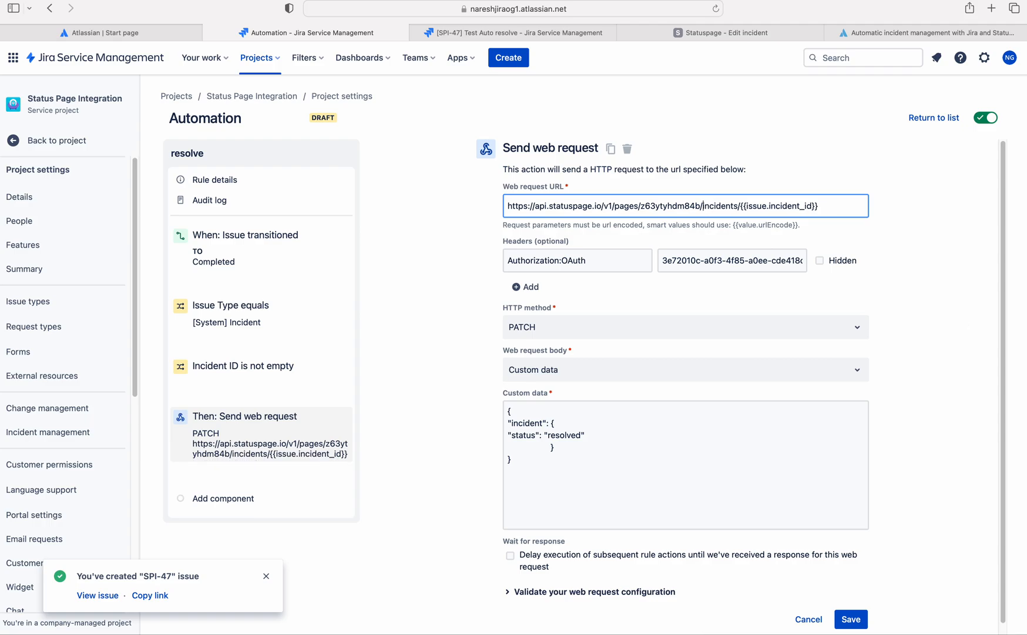
{"action": "left_click", "coordinate": [850, 618]}
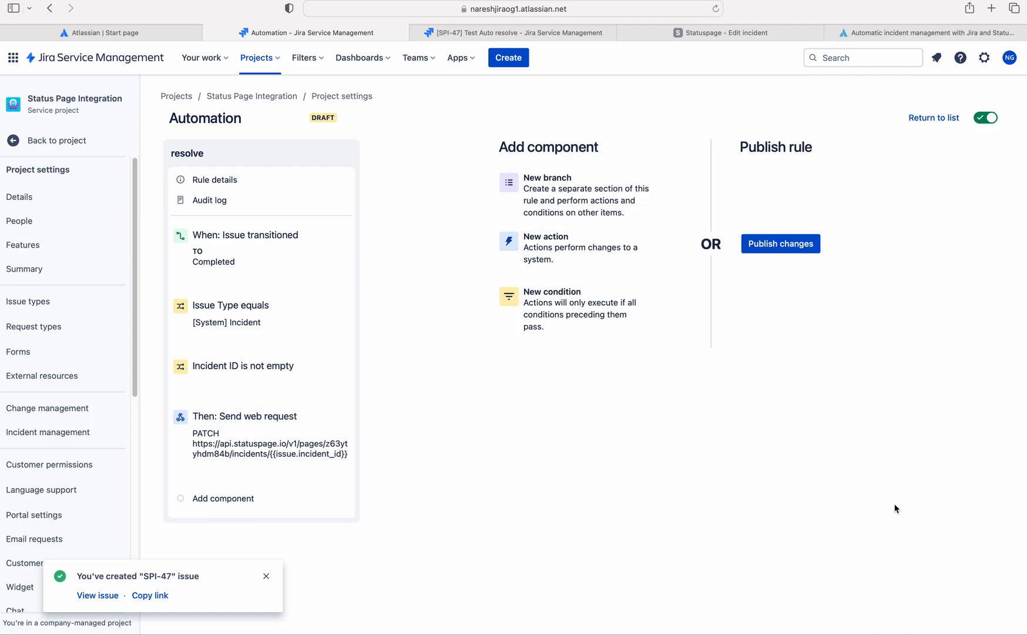
{"action": "left_click", "coordinate": [809, 242]}
{"action": "left_click", "coordinate": [267, 418]}
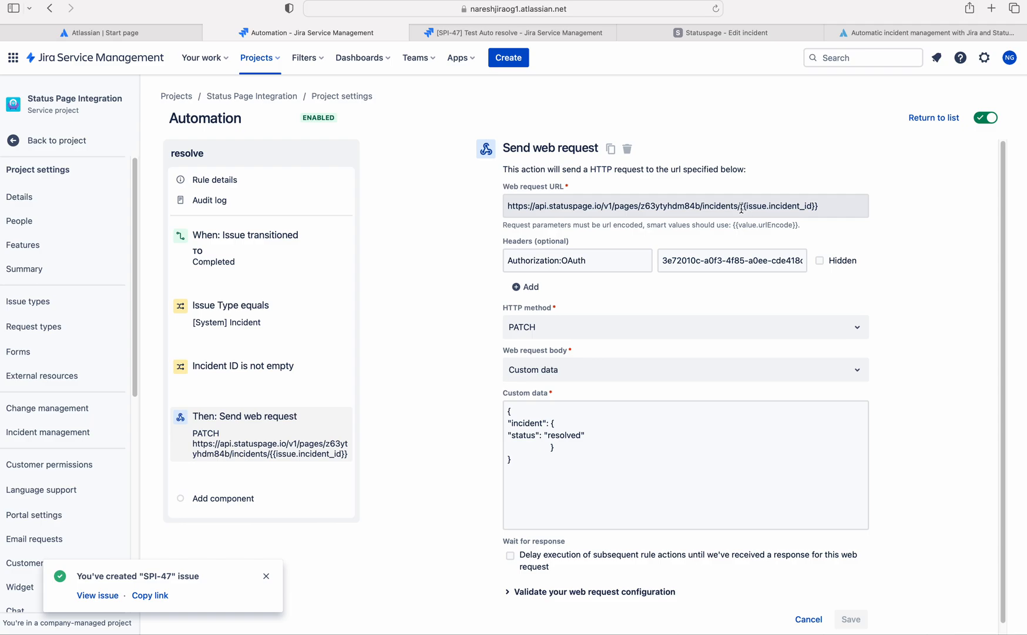
Move the Test Auto resolve issue back to Work in progress, leaving it unassigned and without a comment.
{"action": "left_click", "coordinate": [514, 32]}
{"action": "left_click", "coordinate": [908, 127]}
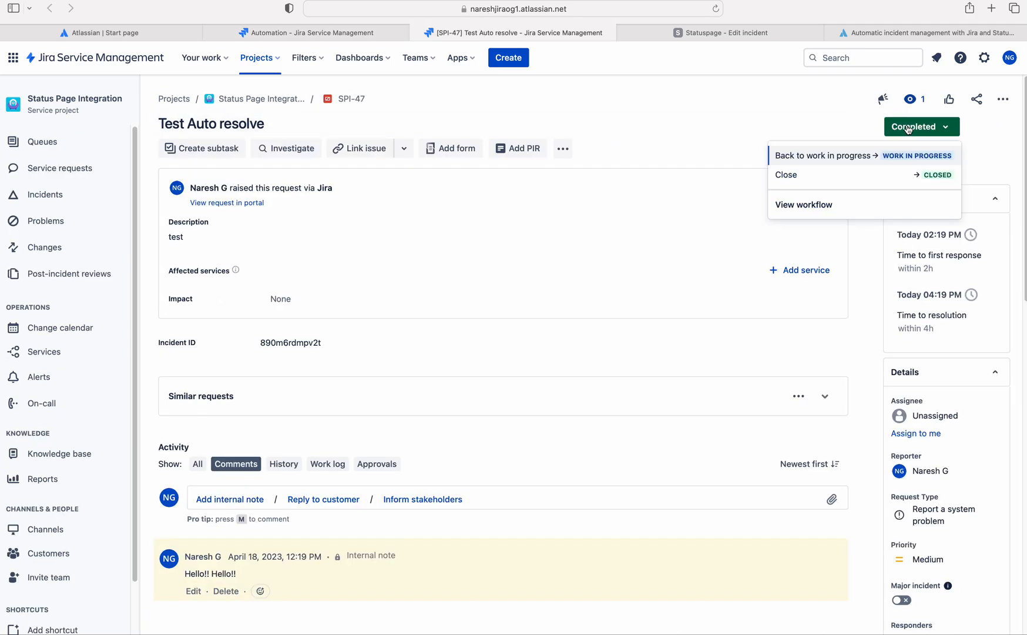
{"action": "left_click", "coordinate": [884, 155]}
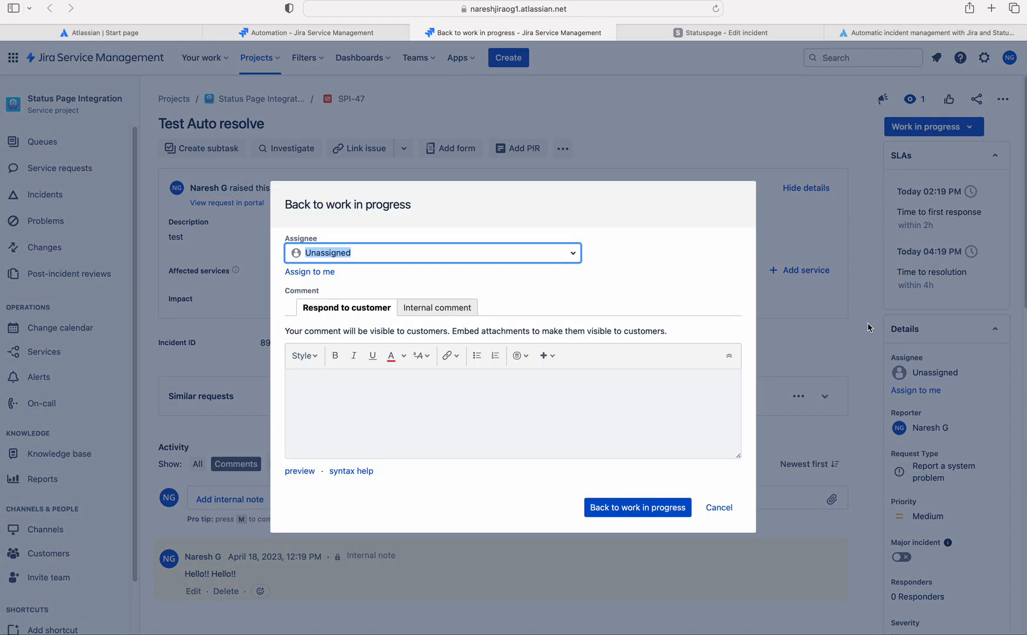
{"action": "left_click", "coordinate": [638, 507]}
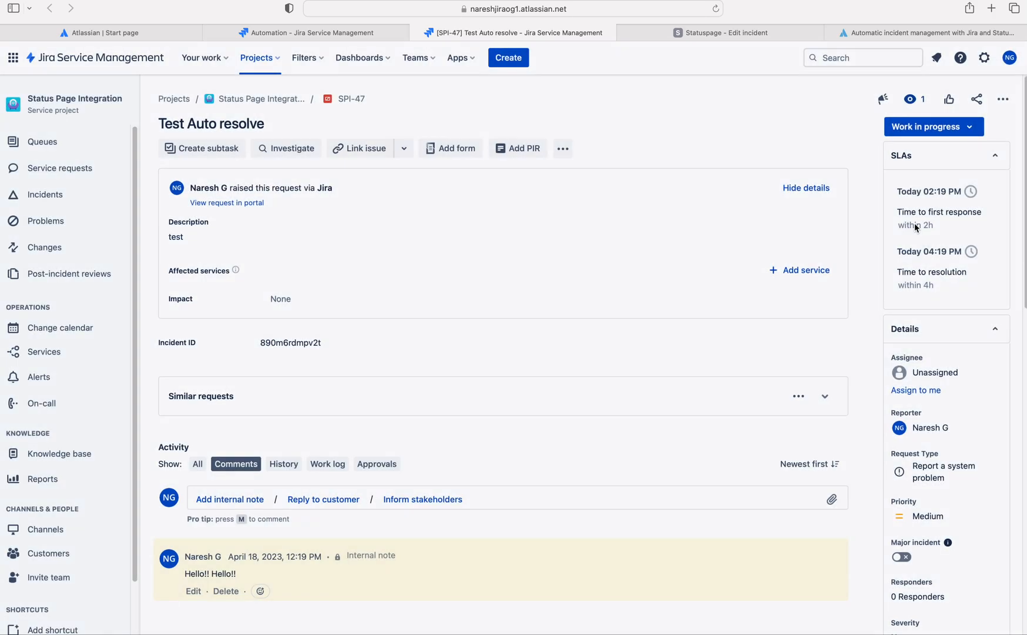
Resolve the Test Auto resolve issue again from Work in progress to Completed, choosing Declined as the resolution.
{"action": "left_click", "coordinate": [925, 127]}
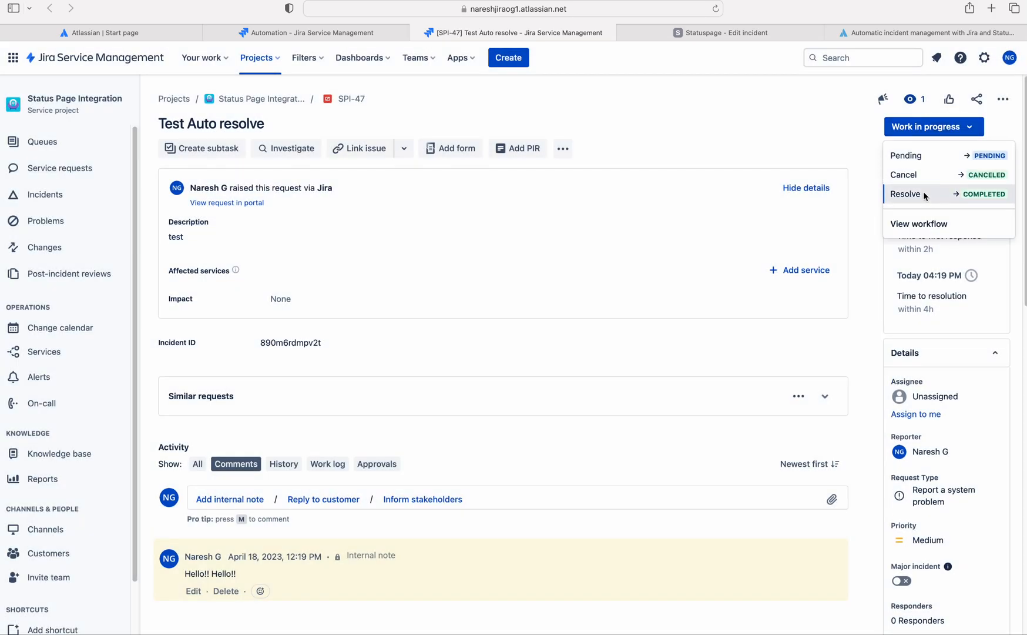
{"action": "left_click", "coordinate": [923, 191]}
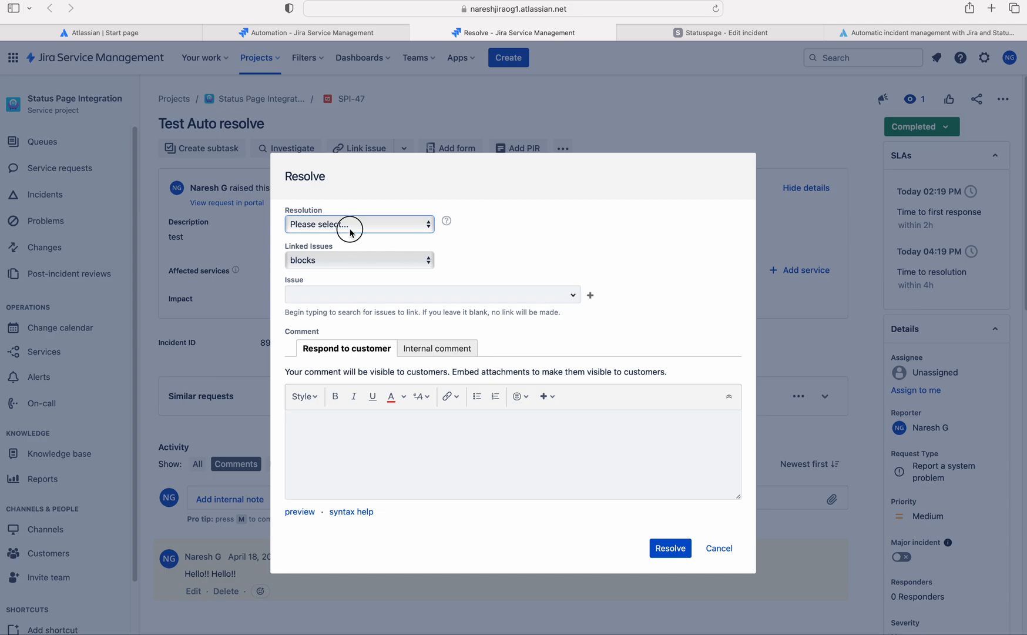
{"action": "left_click", "coordinate": [351, 223]}
{"action": "left_click", "coordinate": [308, 291]}
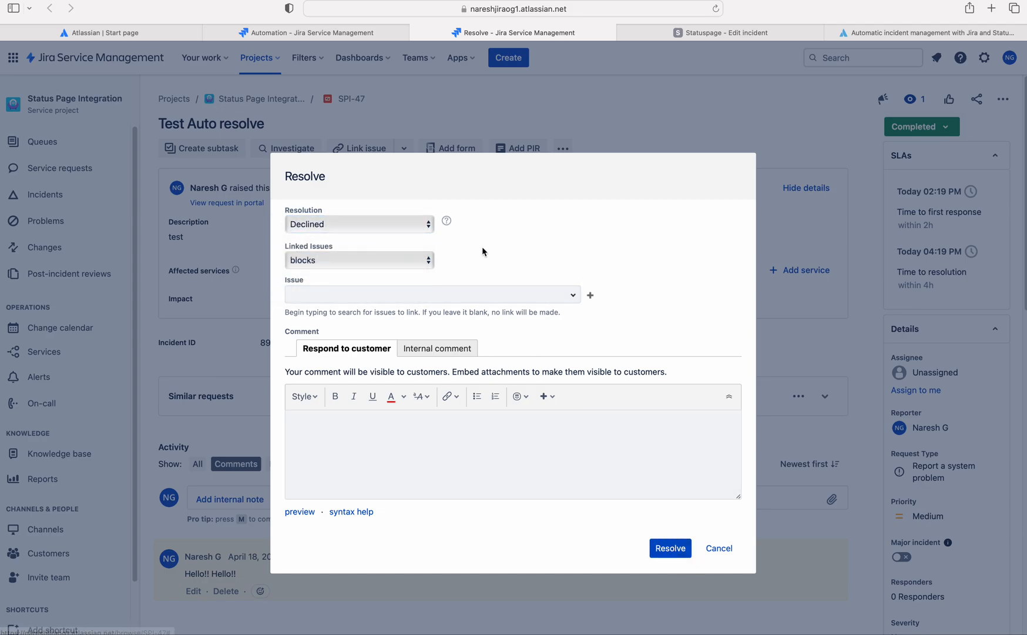
{"action": "left_click", "coordinate": [664, 548]}
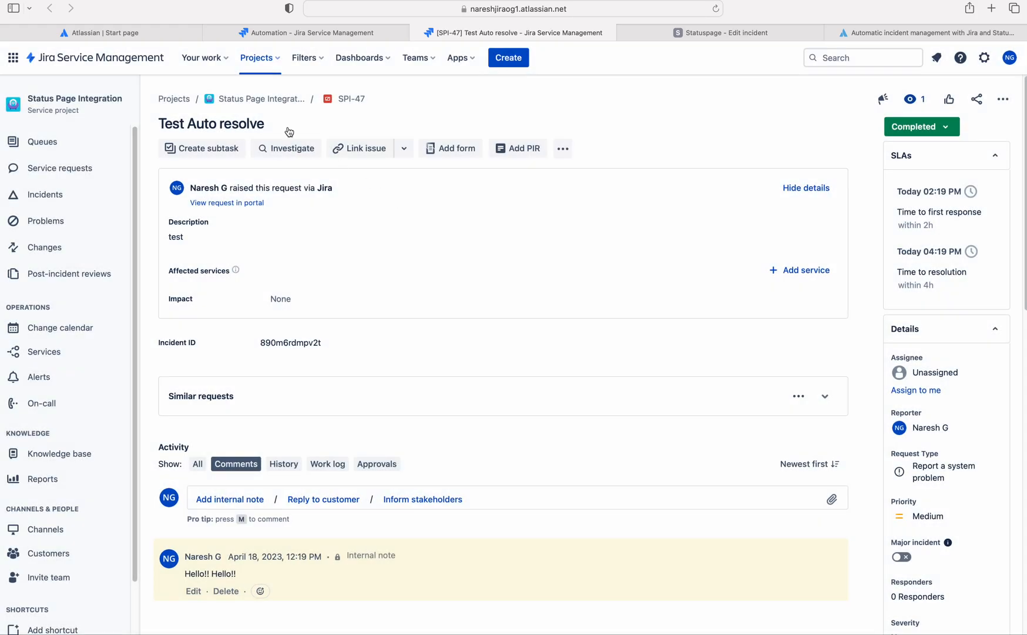
Reopen the resolve rule's audit log and check the web request result of the newest run.
{"action": "left_click", "coordinate": [280, 33]}
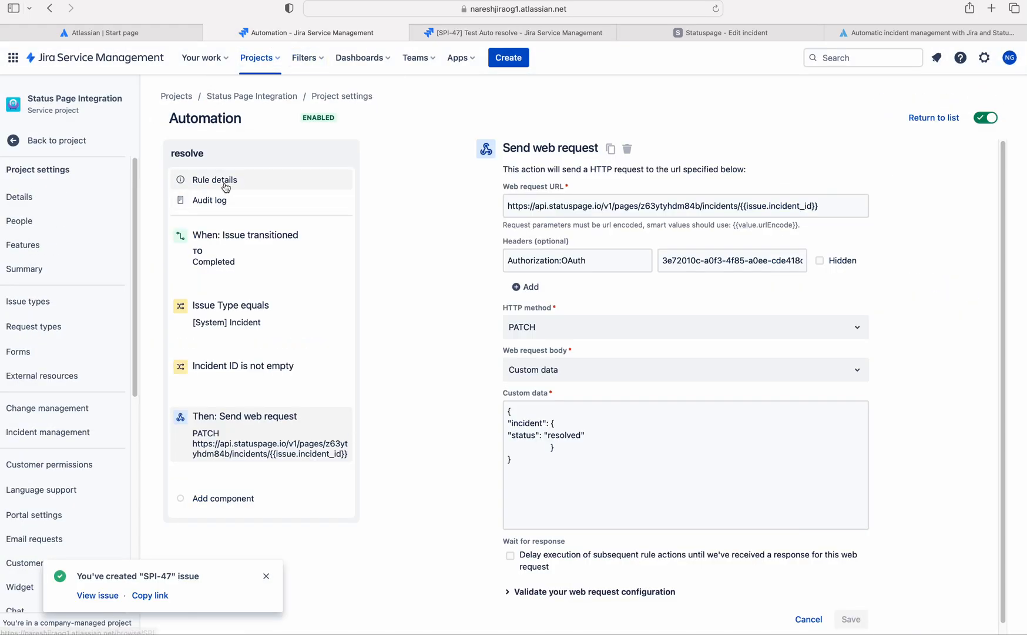
{"action": "left_click", "coordinate": [212, 200]}
{"action": "left_click", "coordinate": [928, 216]}
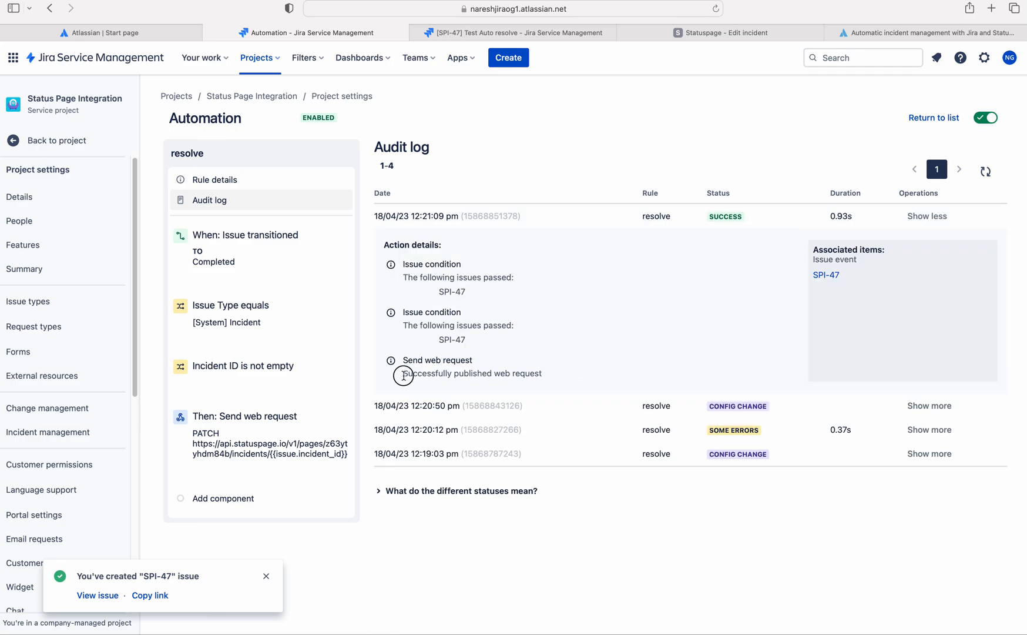
{"action": "left_click_drag", "start_coordinate": [403, 374], "coordinate": [596, 372]}
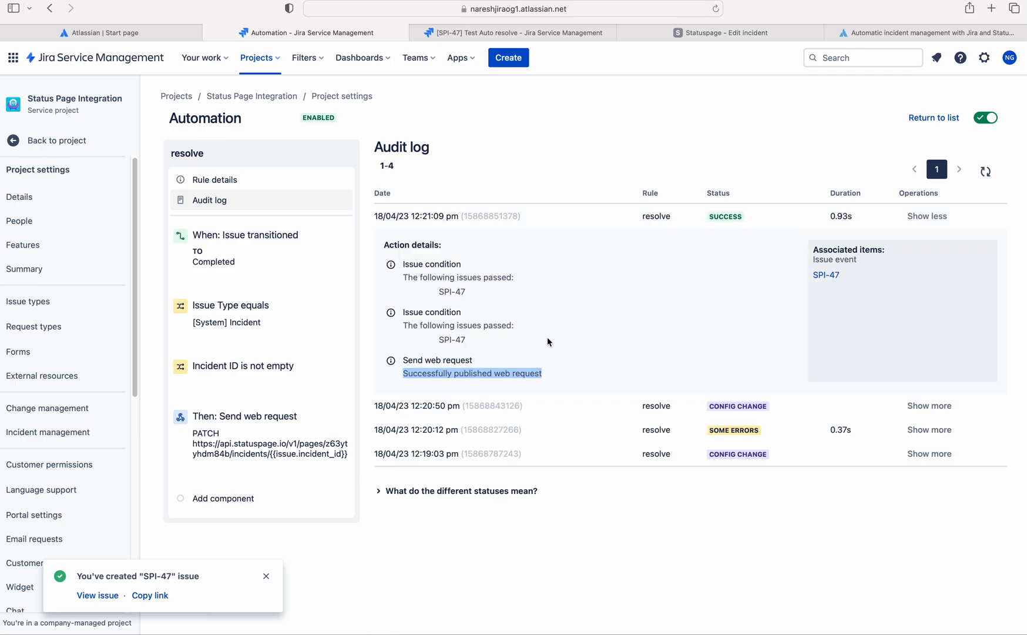
Reload the Test Auto resolve incident in Statuspage to check its history, and look through the open, maintenance and incident lists.
{"action": "left_click", "coordinate": [700, 34]}
{"action": "left_click", "coordinate": [716, 9]}
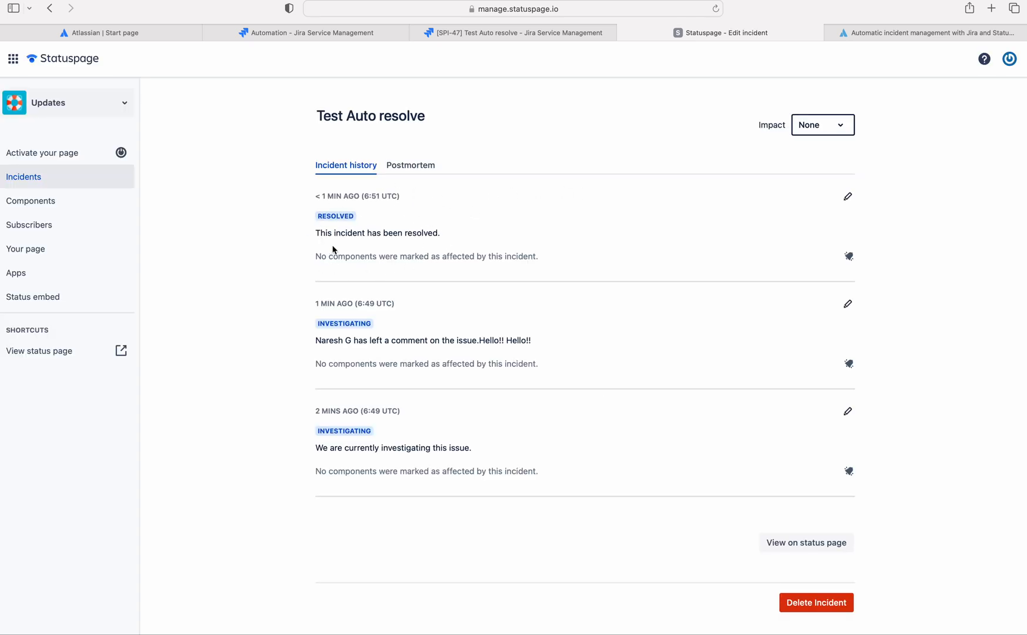
{"action": "left_click", "coordinate": [53, 174]}
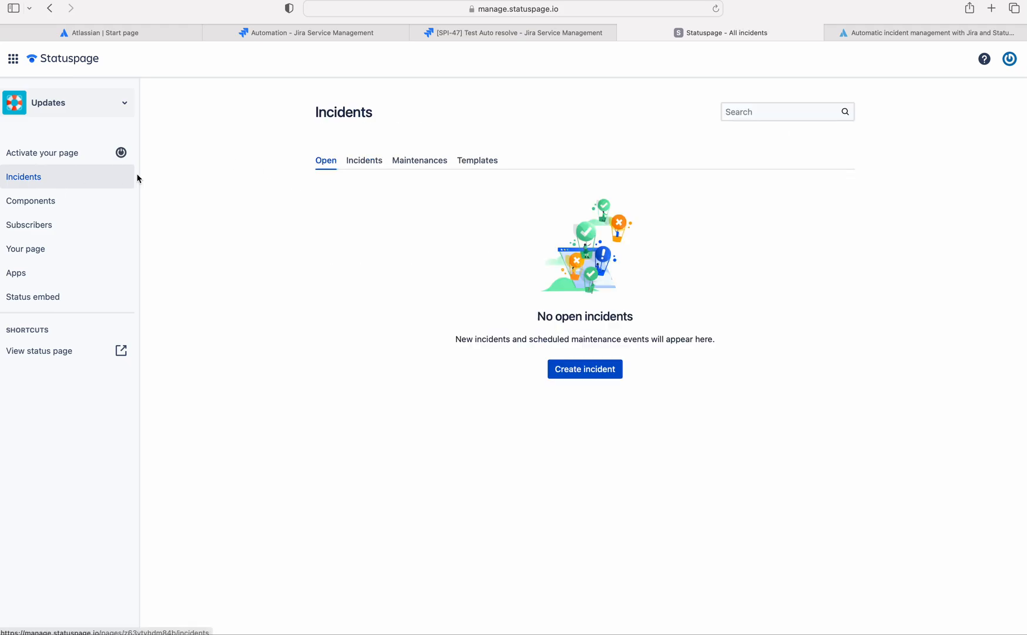
{"action": "left_click", "coordinate": [415, 167]}
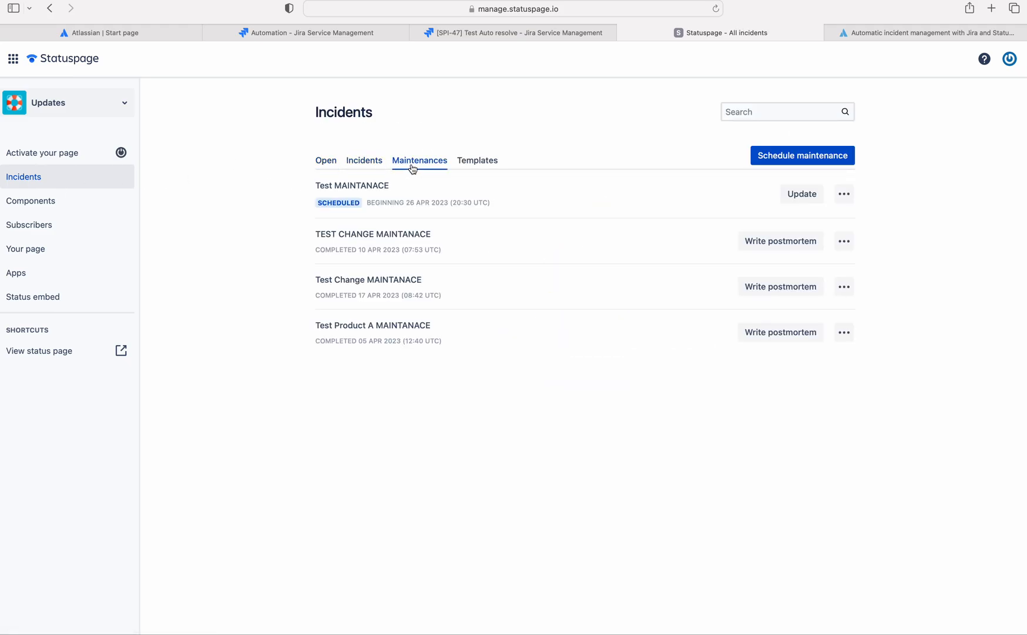
{"action": "left_click", "coordinate": [356, 166]}
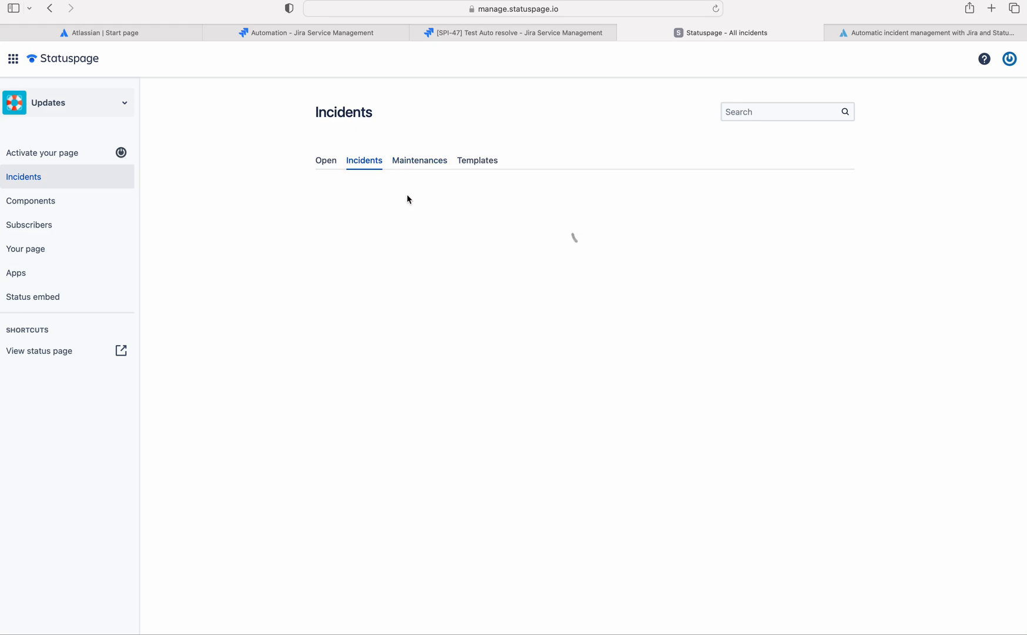
{"action": "left_click", "coordinate": [322, 165]}
Create a new [System] Incident in Jira with the summary "Test Auto Resolve2" and the description "Test".
{"action": "left_click", "coordinate": [493, 33]}
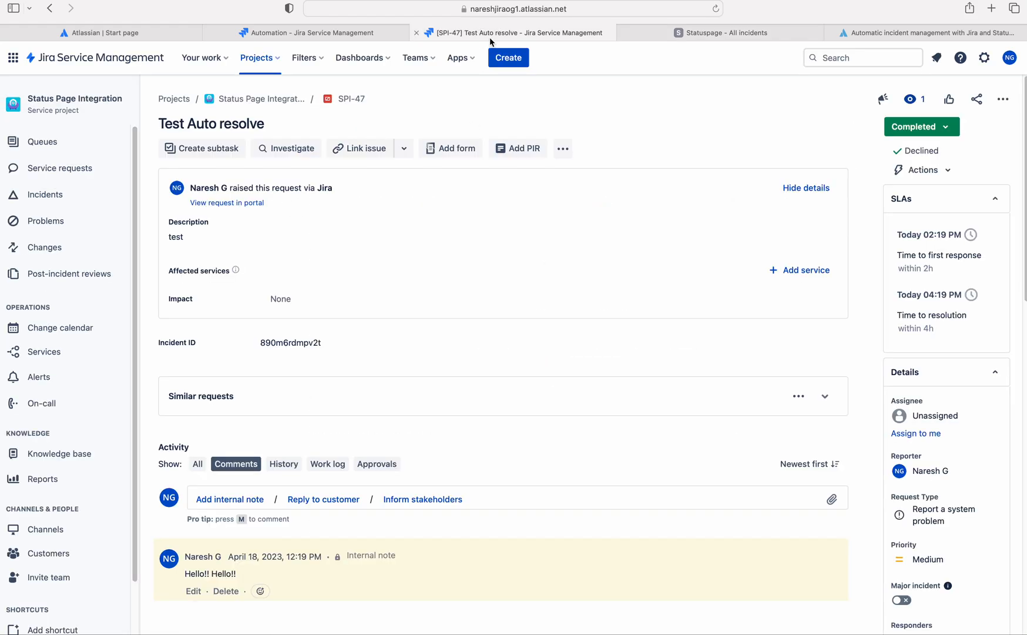
{"action": "left_click", "coordinate": [508, 57]}
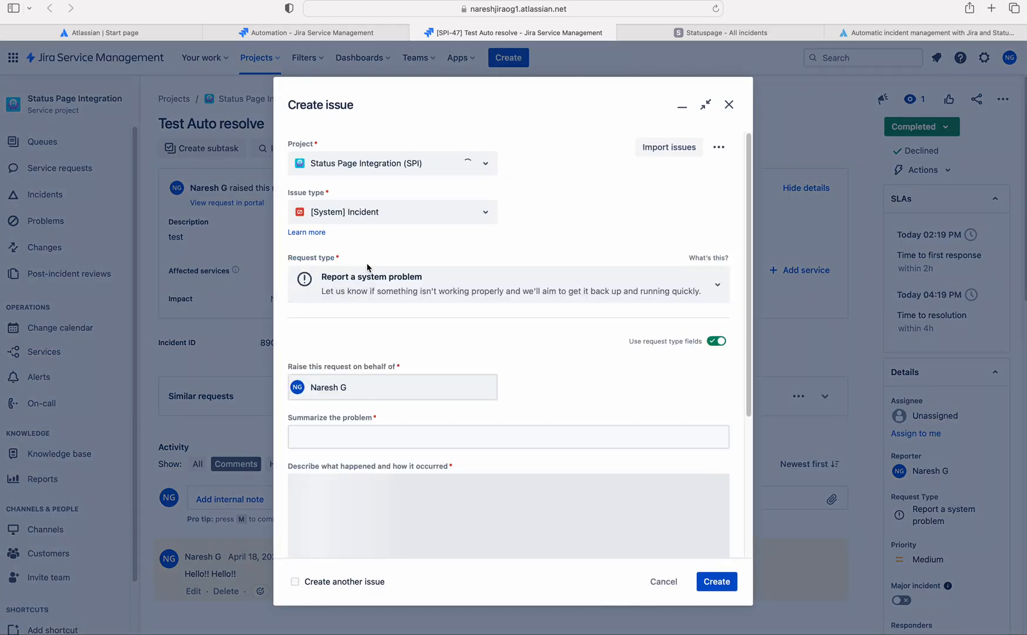
{"action": "left_click", "coordinate": [355, 432]}
{"action": "type", "text": "Test"}
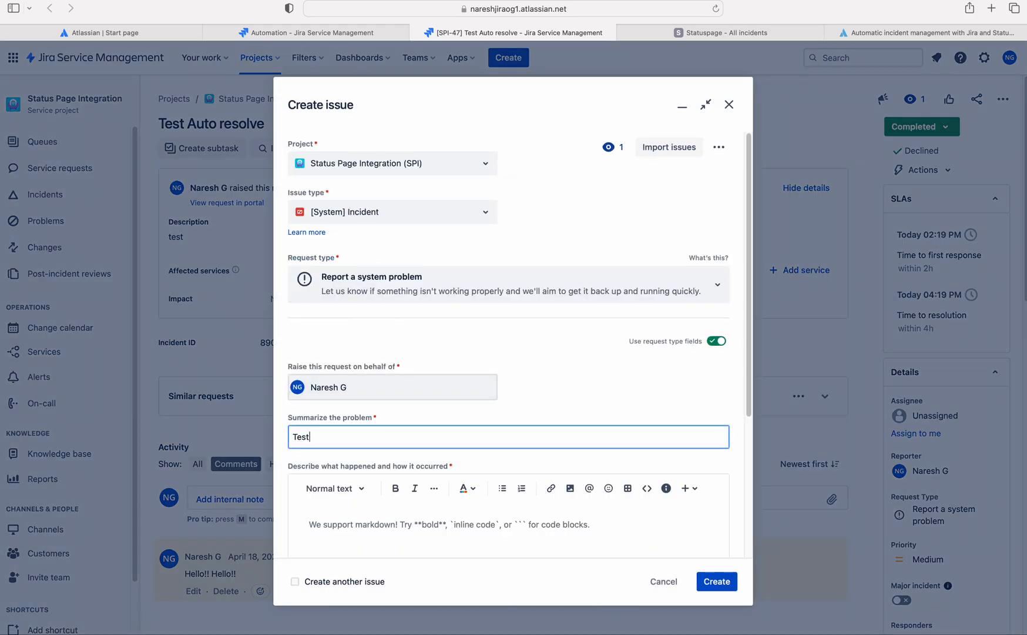
{"action": "type", "text": " Auto Resolve2"}
{"action": "left_click", "coordinate": [718, 581]}
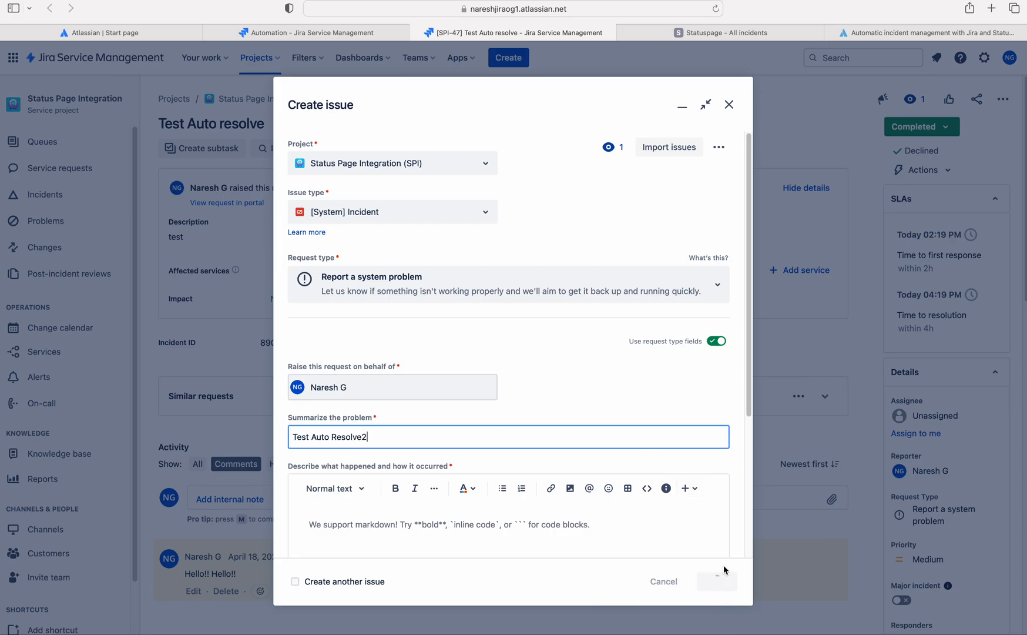
{"action": "left_click", "coordinate": [383, 332]}
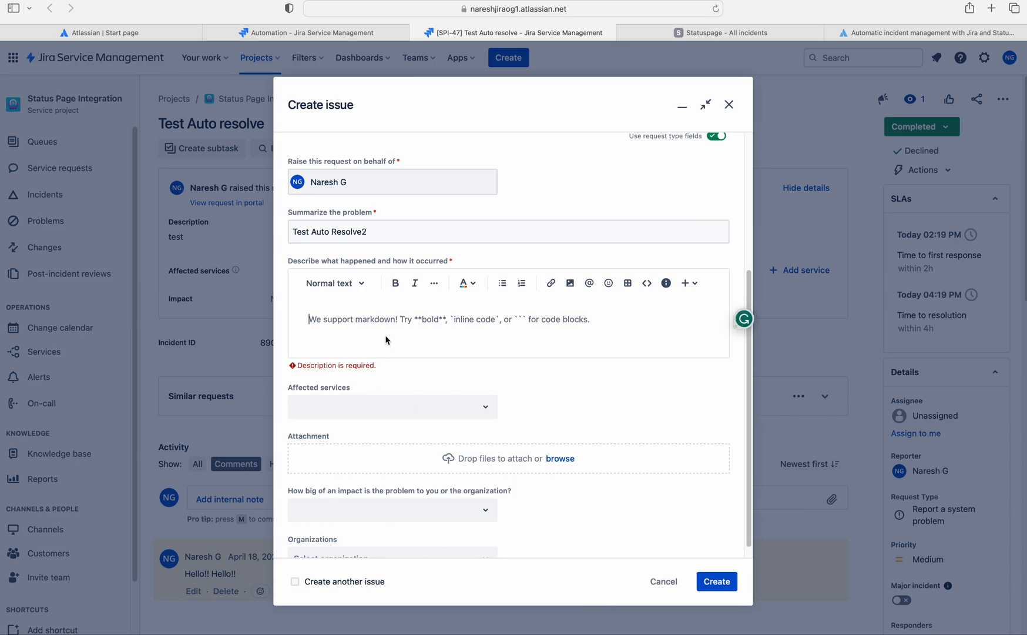
{"action": "type", "text": "Test"}
{"action": "left_click", "coordinate": [717, 580]}
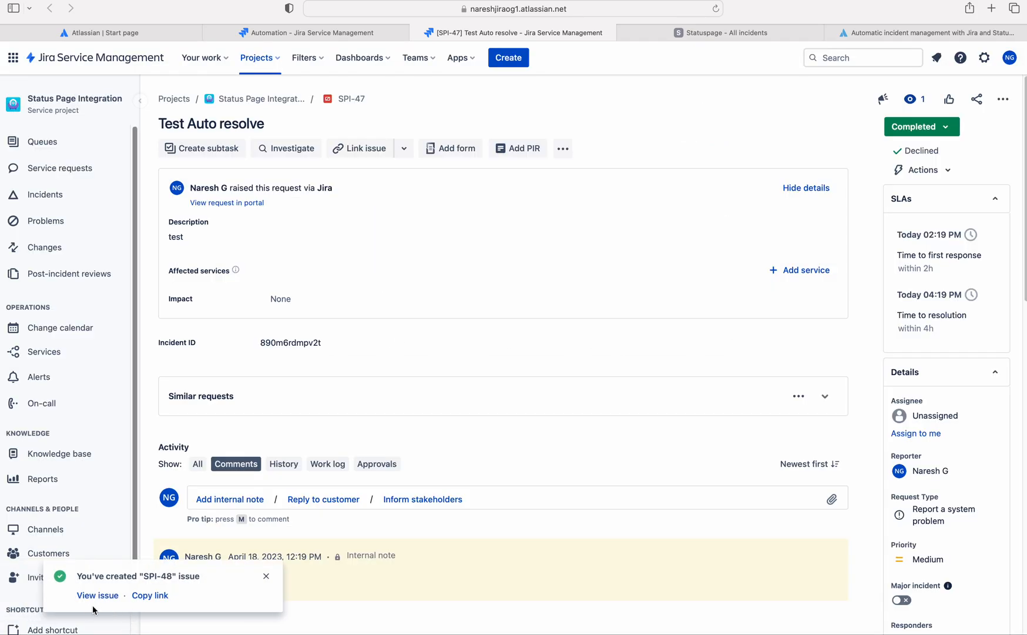
Open the newly created Test Auto Resolve2 issue in a new tab and close the Test Auto resolve issue's tab.
{"action": "right_click", "coordinate": [96, 595]}
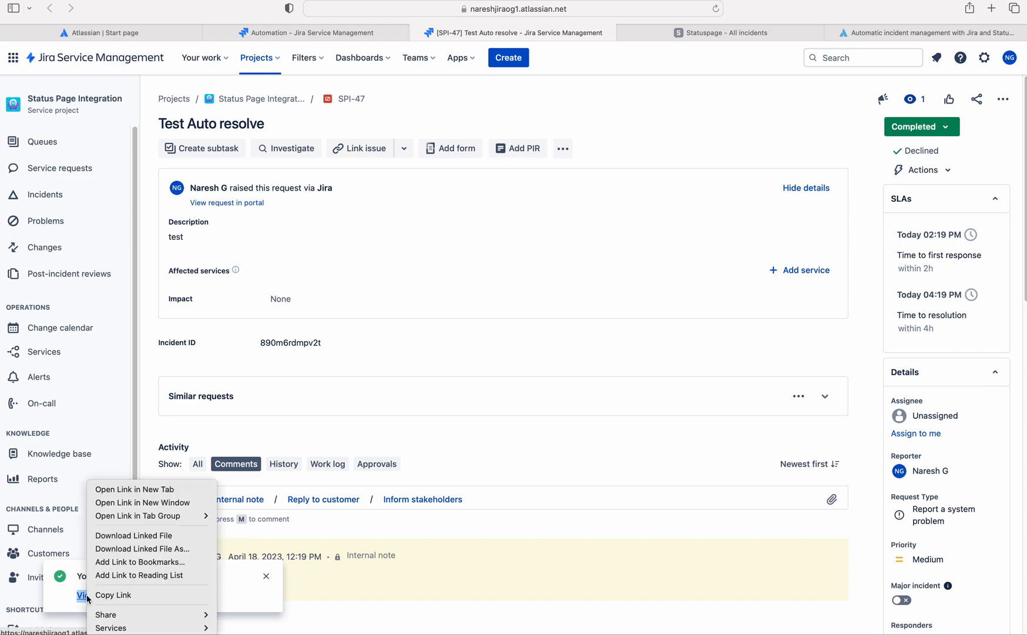
{"action": "left_click", "coordinate": [178, 487]}
{"action": "left_click", "coordinate": [601, 36]}
{"action": "left_click", "coordinate": [491, 36]}
{"action": "left_click", "coordinate": [348, 34]}
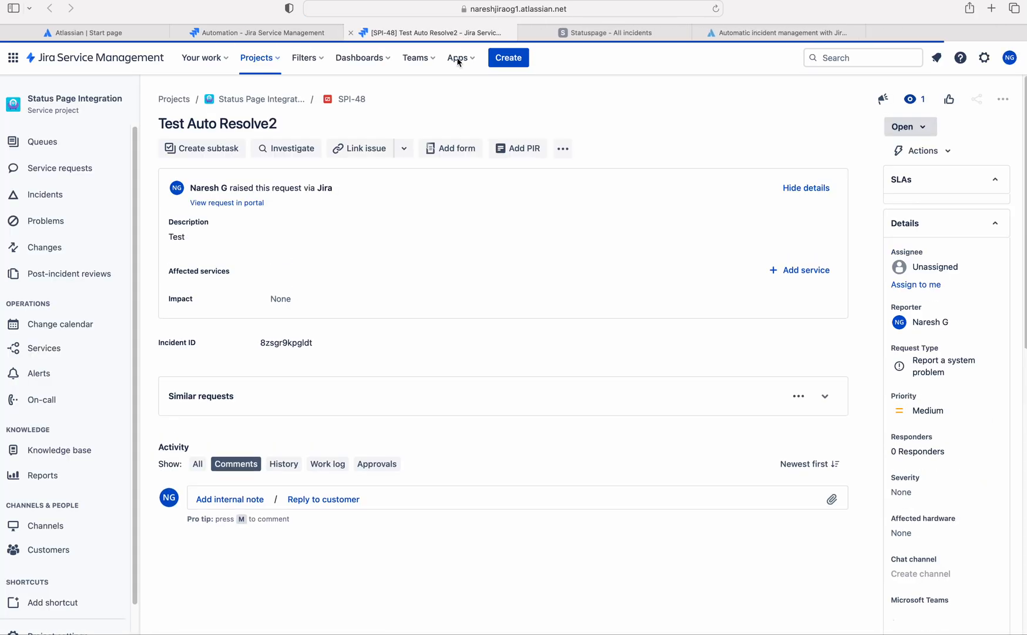
Add the internal note "Test Comment!!!" to the Test Auto Resolve2 issue.
{"action": "left_click", "coordinate": [229, 498]}
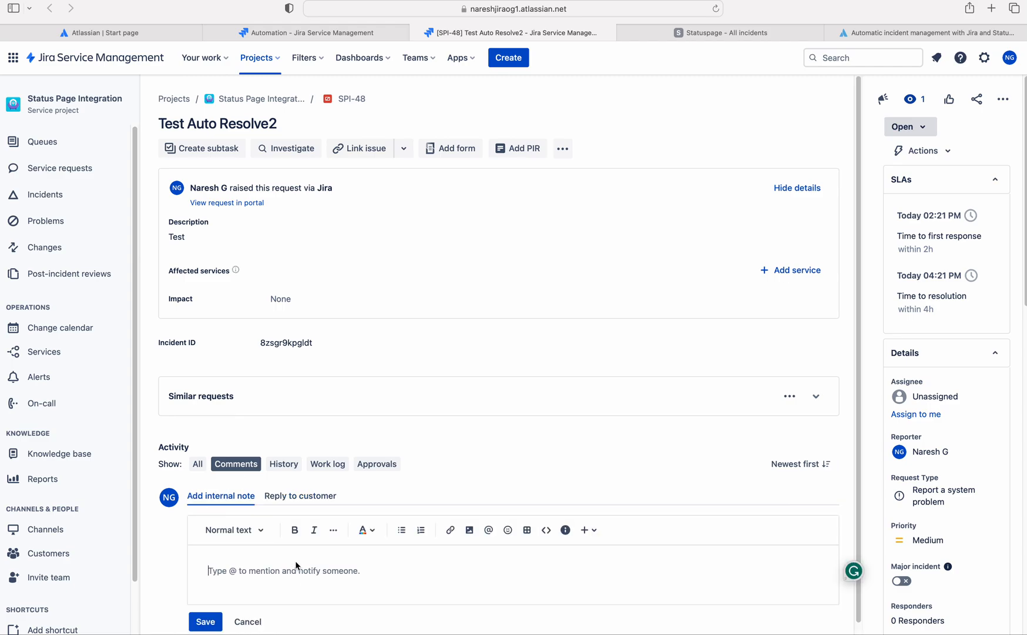
{"action": "type", "text": "Test Co"}
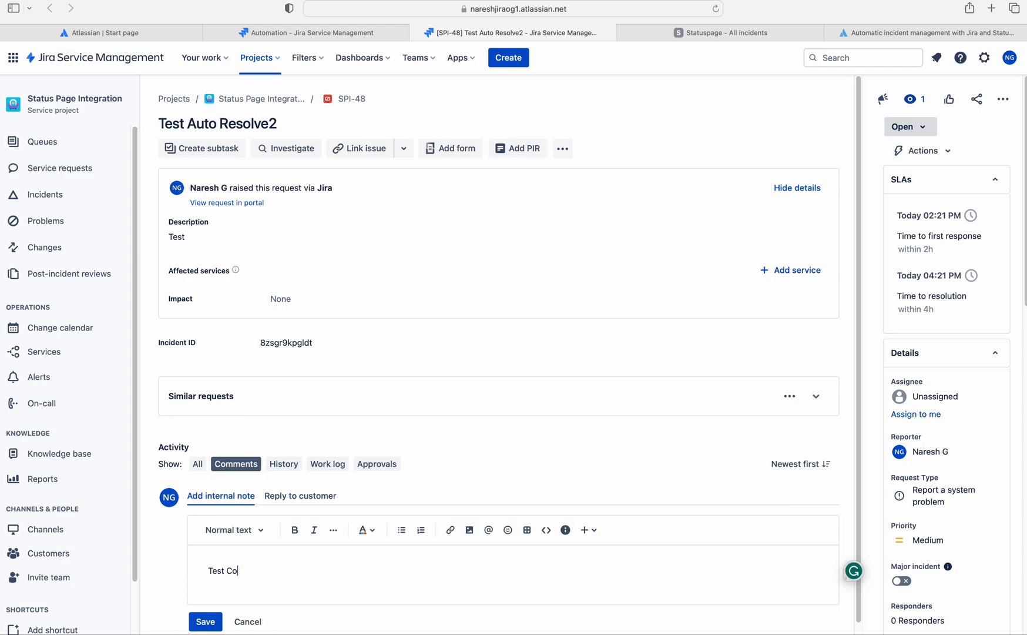
{"action": "type", "text": "mment!!!"}
{"action": "left_click", "coordinate": [205, 621]}
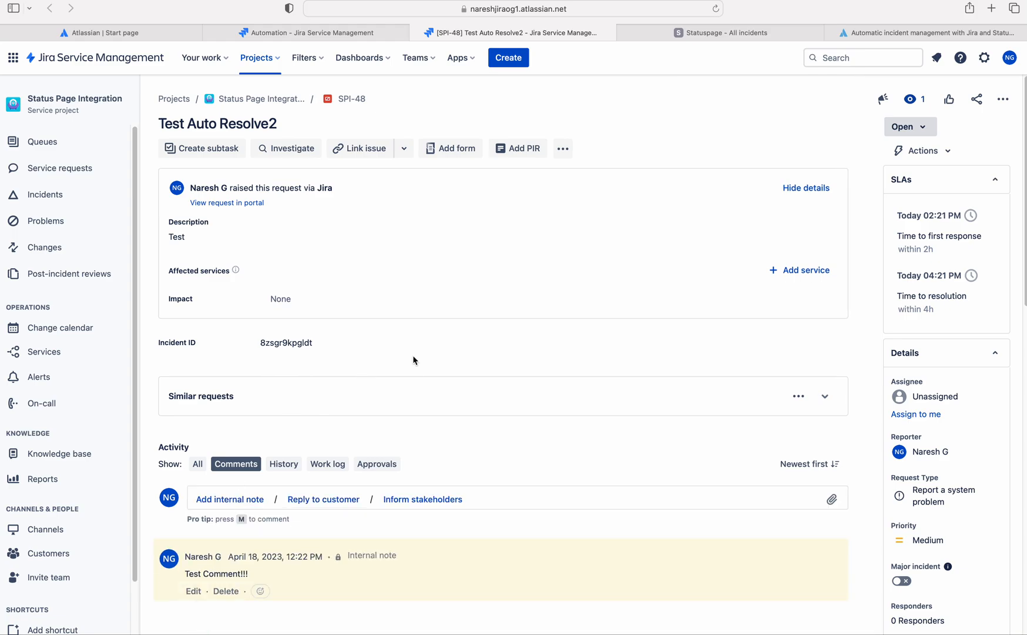
Switch to Statuspage, reload the open incidents and check the Test Auto Resolve2 incident's update history for the synced comment.
{"action": "left_click", "coordinate": [699, 35]}
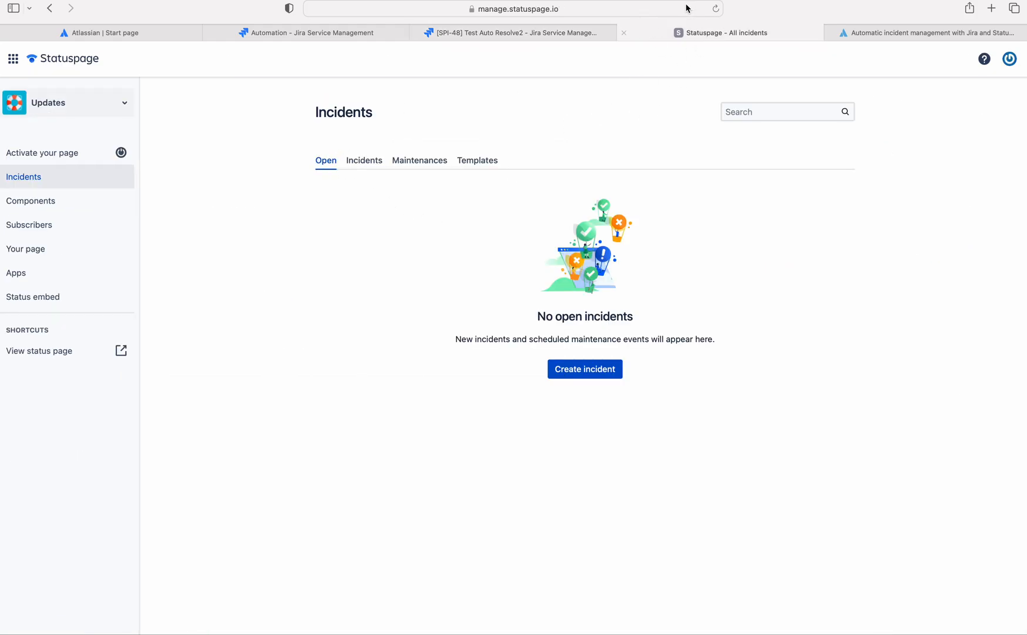
{"action": "left_click", "coordinate": [716, 9]}
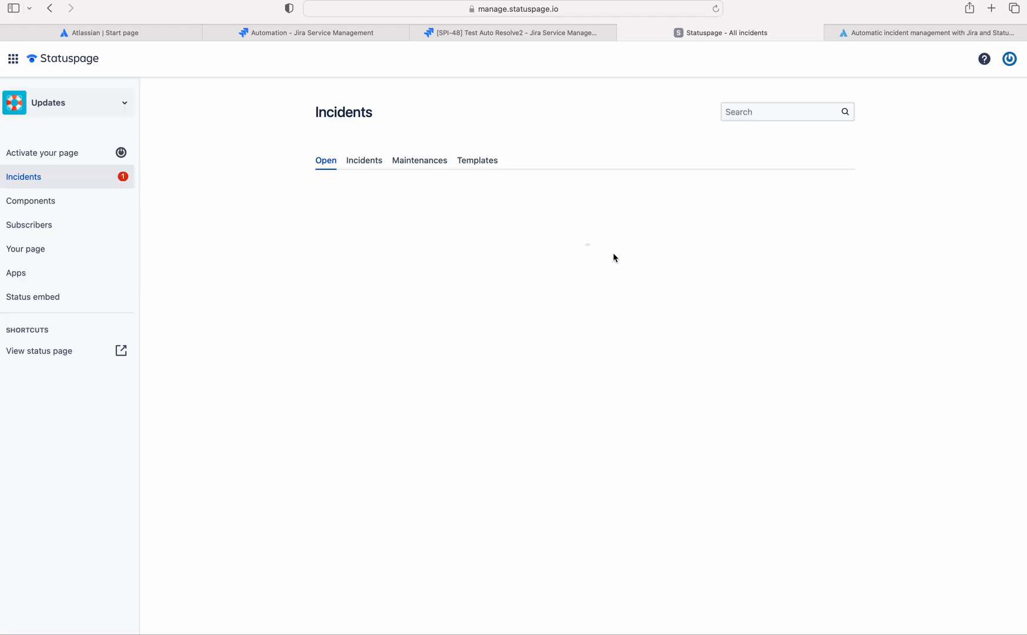
{"action": "left_click", "coordinate": [444, 221]}
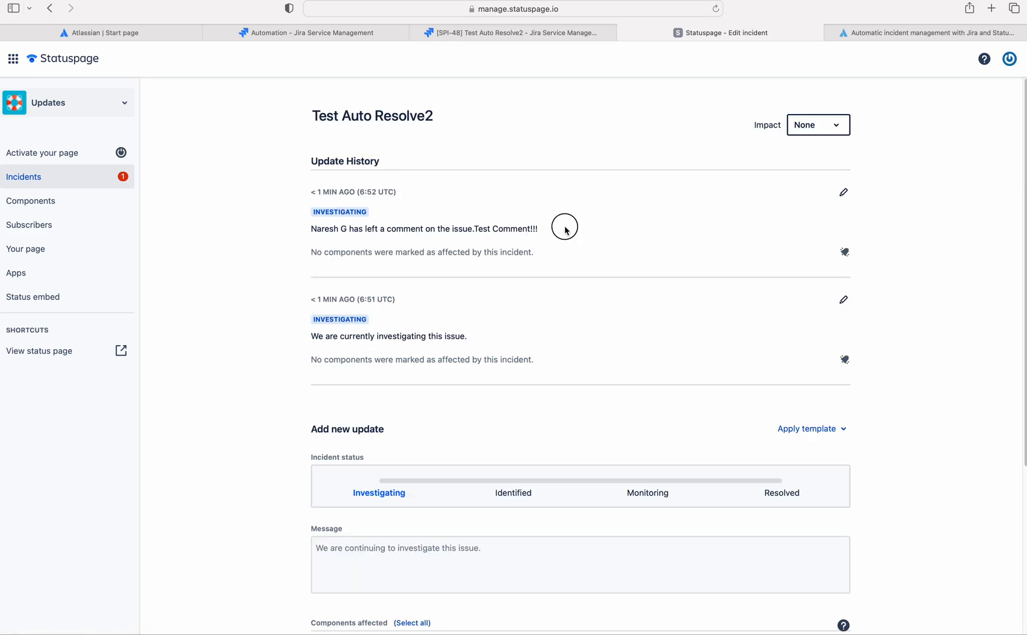
{"action": "left_click_drag", "start_coordinate": [563, 226], "coordinate": [449, 237]}
{"action": "left_click", "coordinate": [601, 232]}
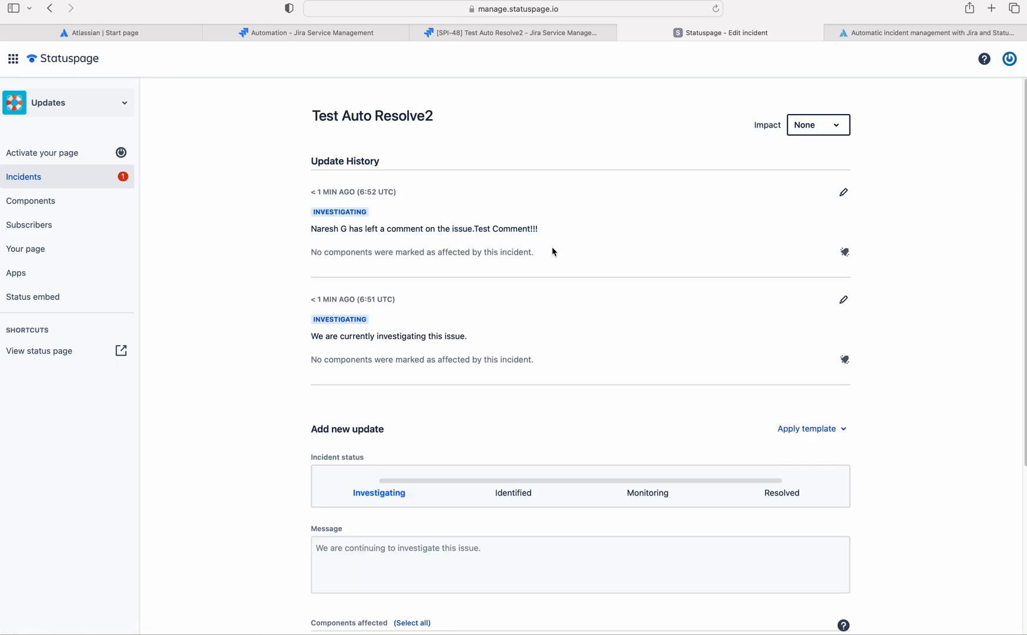
Return to the Test Auto Resolve2 issue in Jira and resolve it to Completed with the resolution Done.
{"action": "left_click", "coordinate": [503, 34]}
{"action": "left_click", "coordinate": [909, 126]}
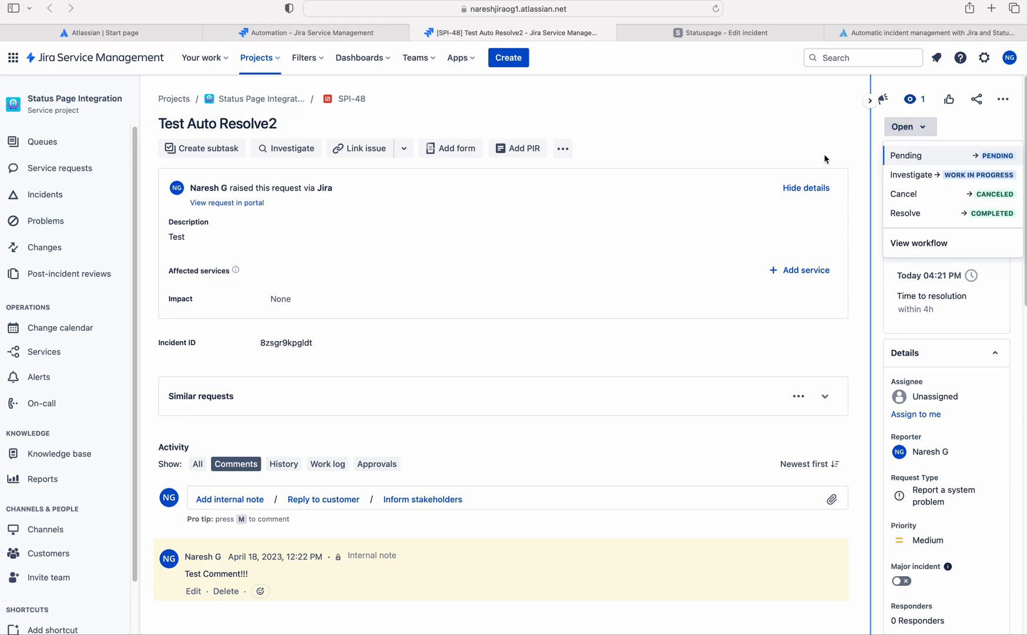
{"action": "left_click", "coordinate": [923, 207]}
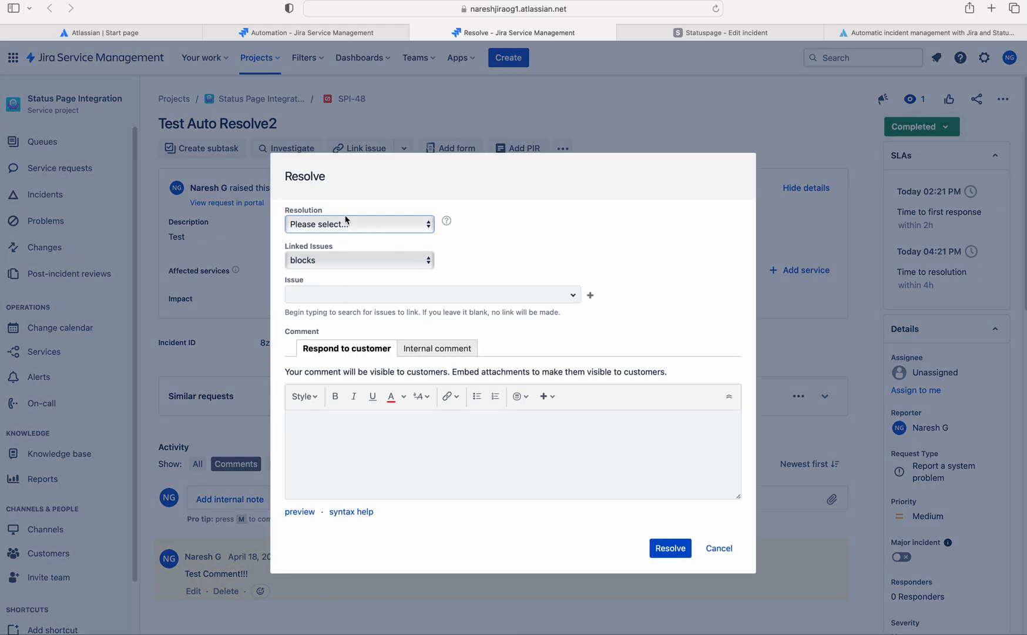
{"action": "left_click", "coordinate": [347, 224]}
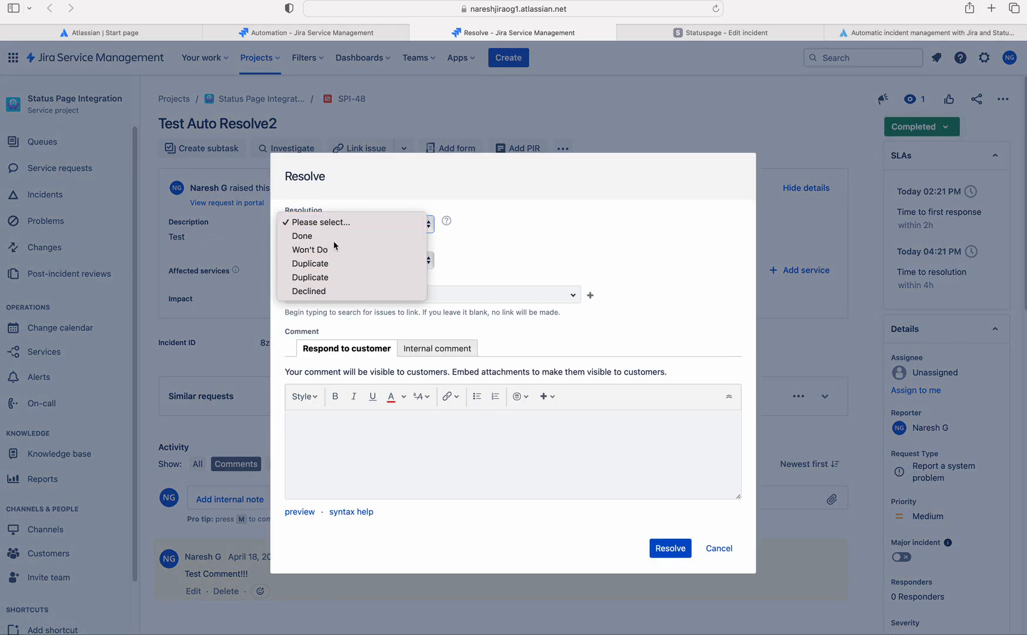
{"action": "left_click", "coordinate": [333, 238]}
{"action": "left_click", "coordinate": [670, 548]}
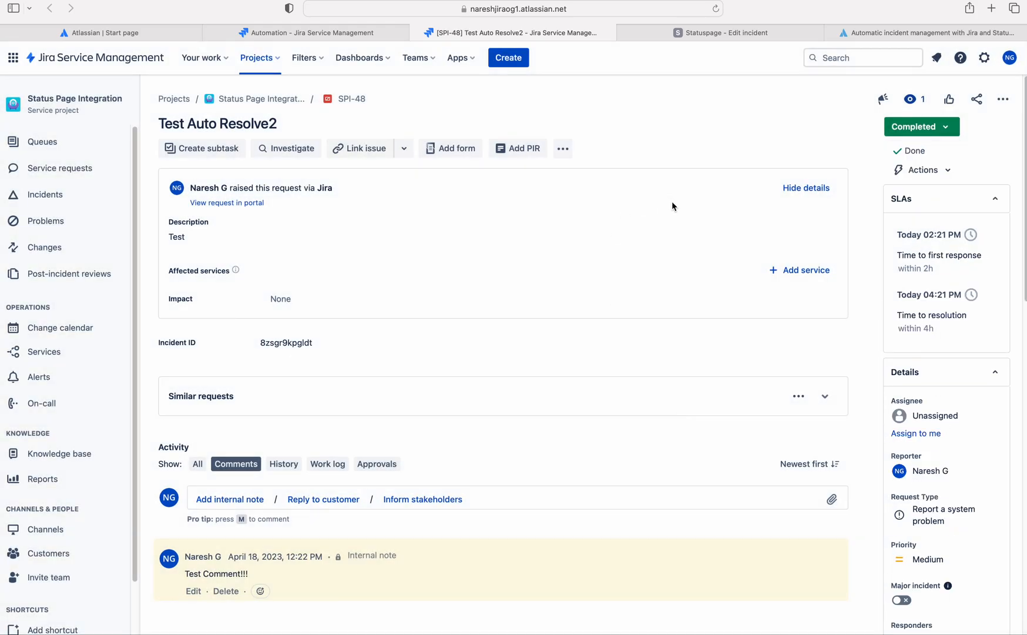
Reload the Test Auto Resolve2 incident in Statuspage to check its history for the resolution update, and view the open incidents list.
{"action": "left_click", "coordinate": [693, 33]}
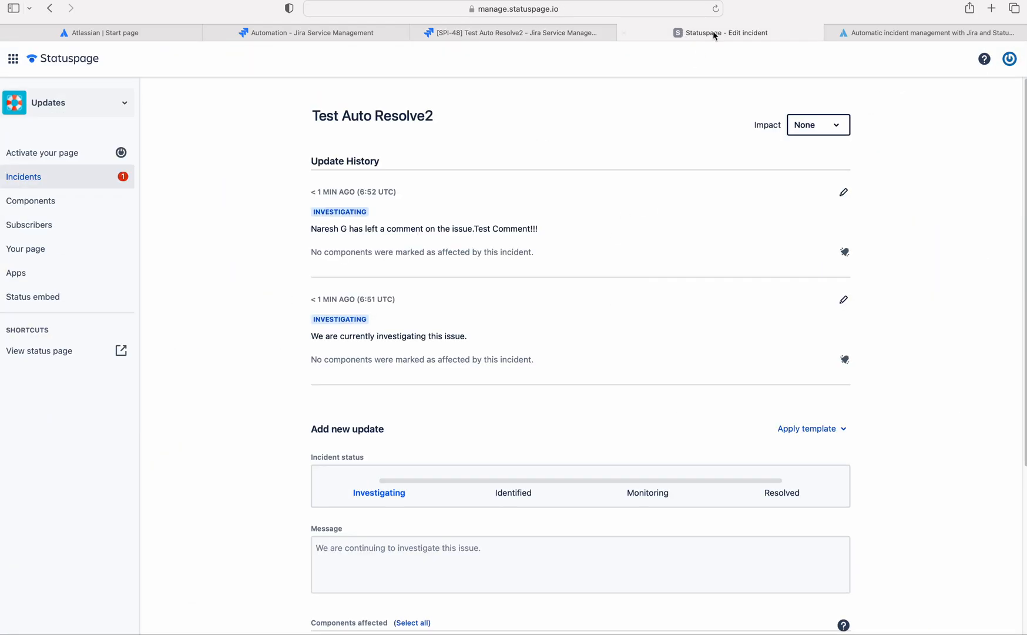
{"action": "left_click", "coordinate": [715, 8]}
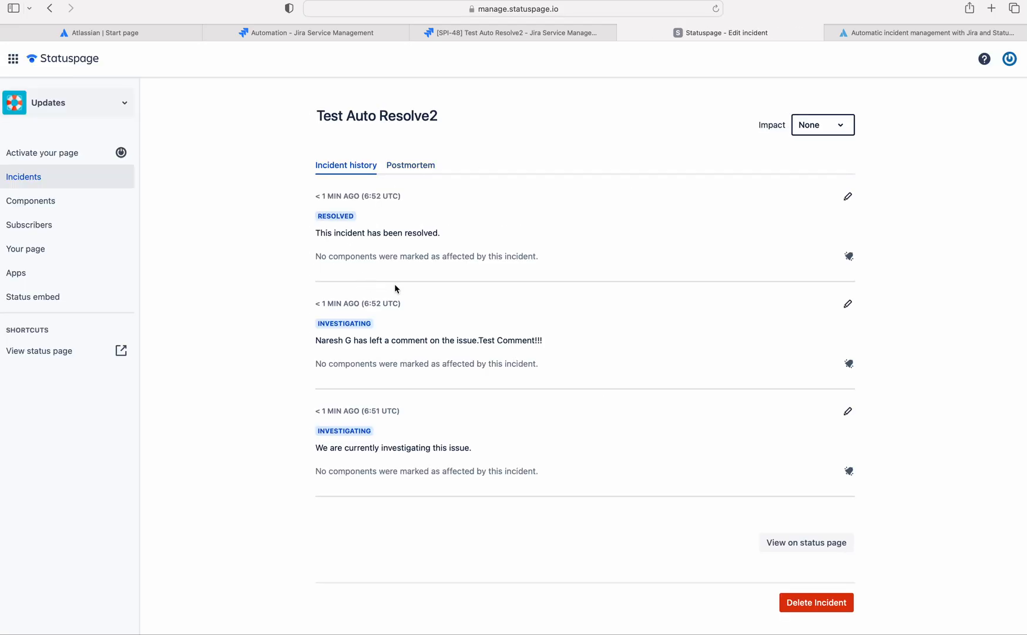
{"action": "left_click_drag", "start_coordinate": [357, 242], "coordinate": [442, 238]}
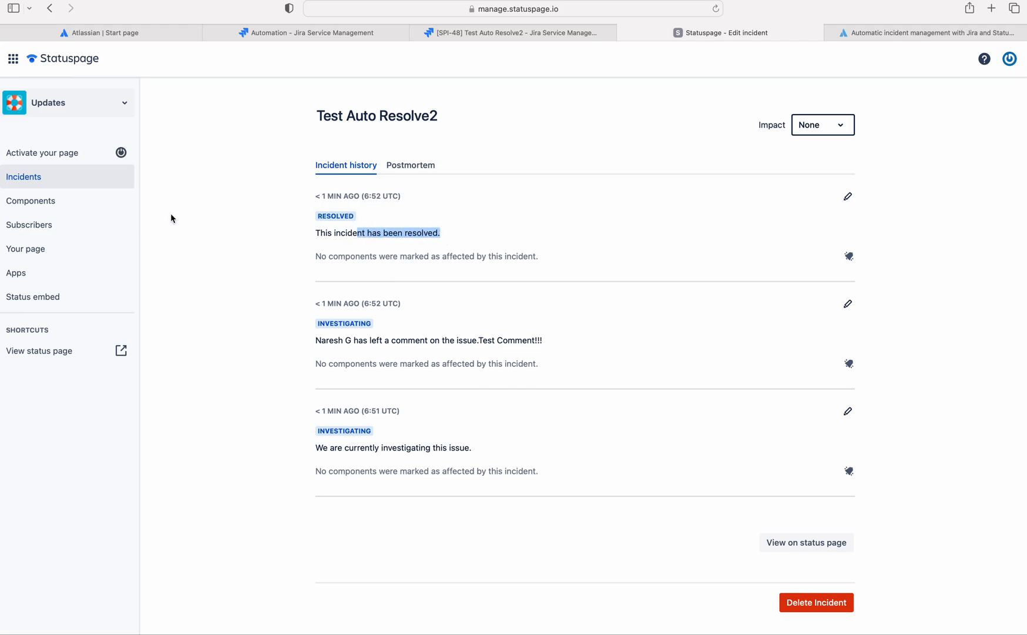
{"action": "left_click", "coordinate": [15, 176]}
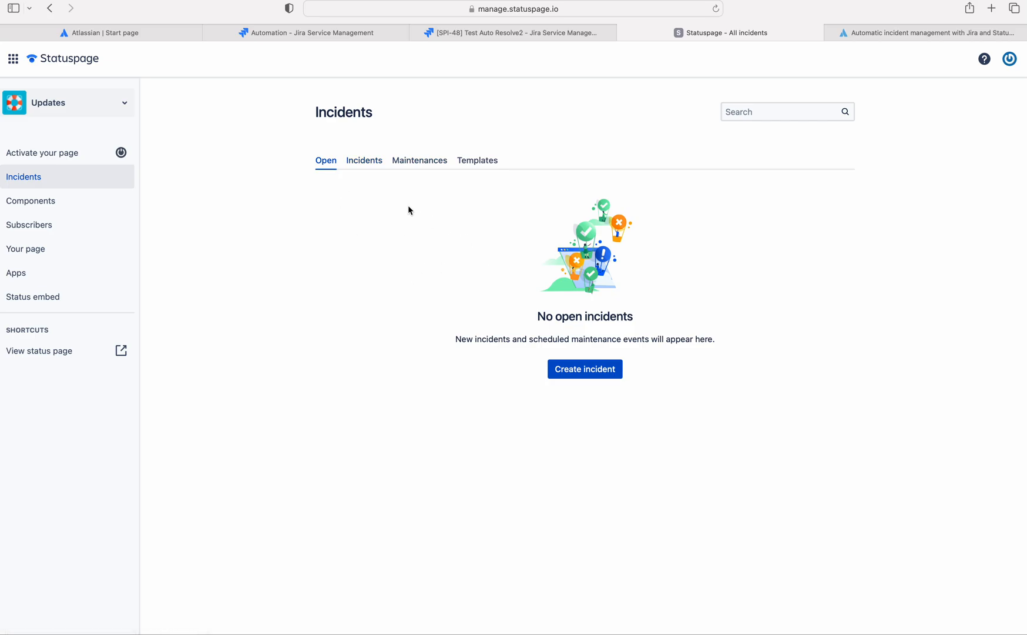
{"action": "left_click", "coordinate": [495, 34]}
{"action": "left_click", "coordinate": [323, 34]}
{"action": "left_click", "coordinate": [468, 35]}
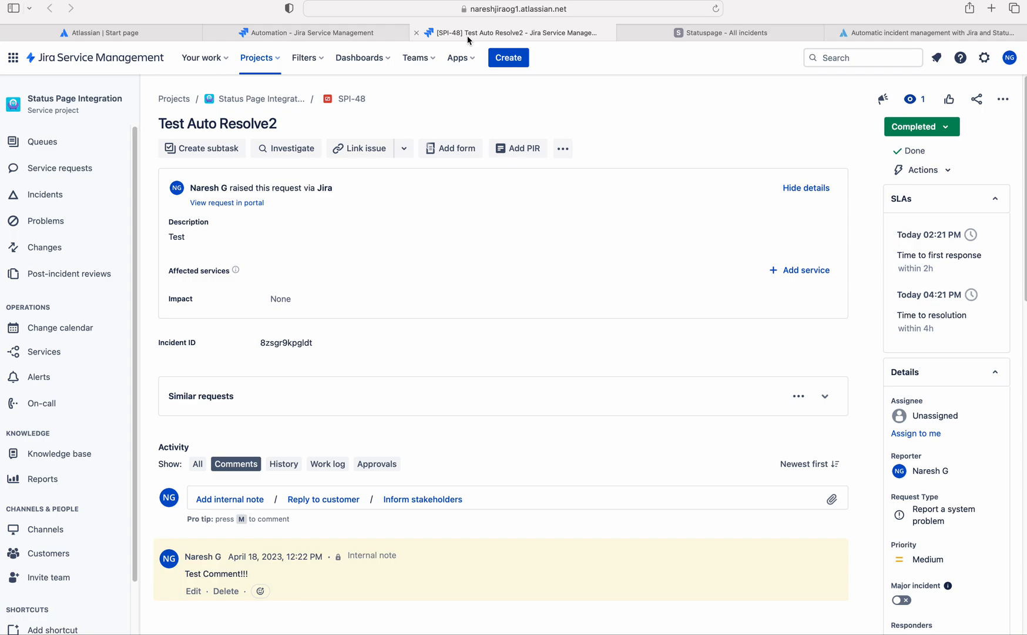
{"action": "key", "text": "super+shift+5"}
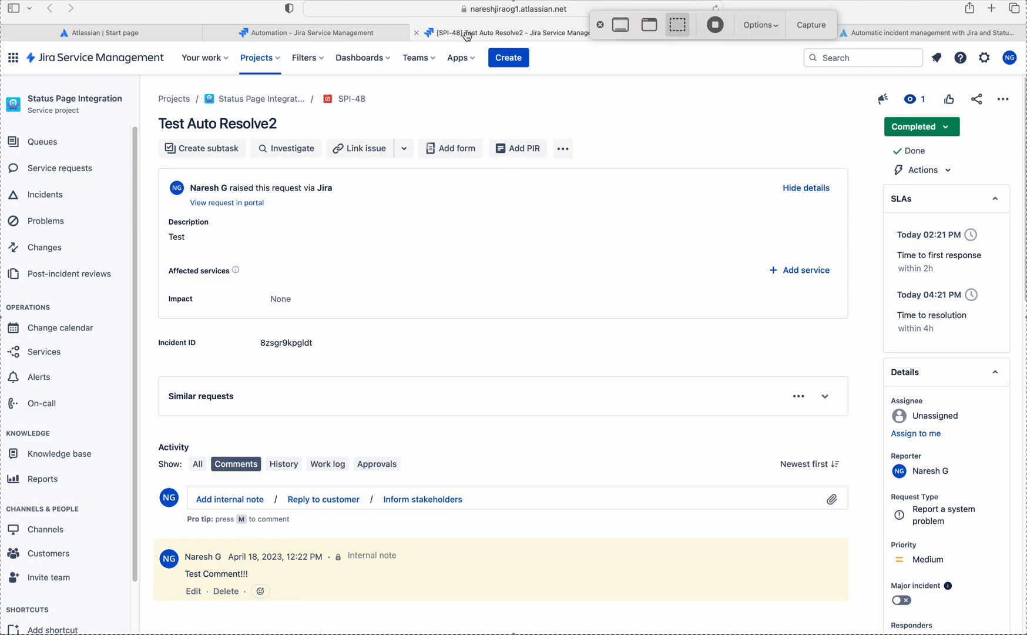